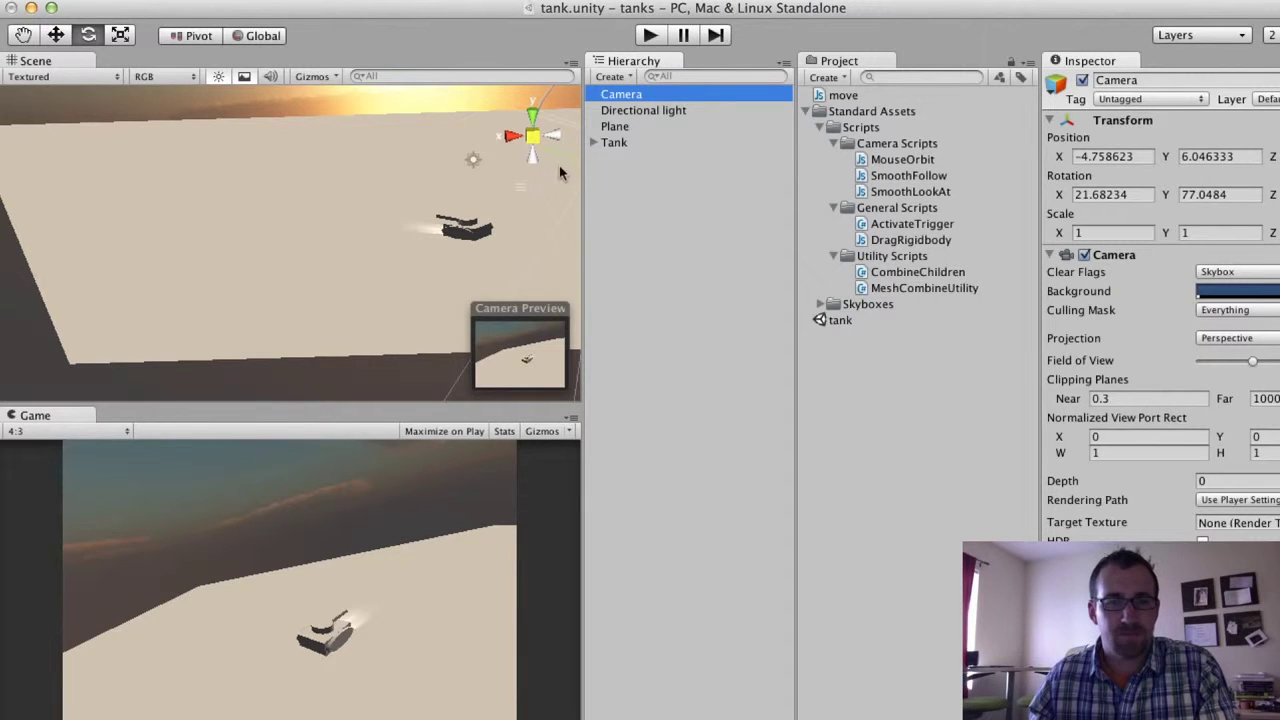
Step: Play-test the scene to check the tank's movement and camera, and stop the game
click(650, 36)
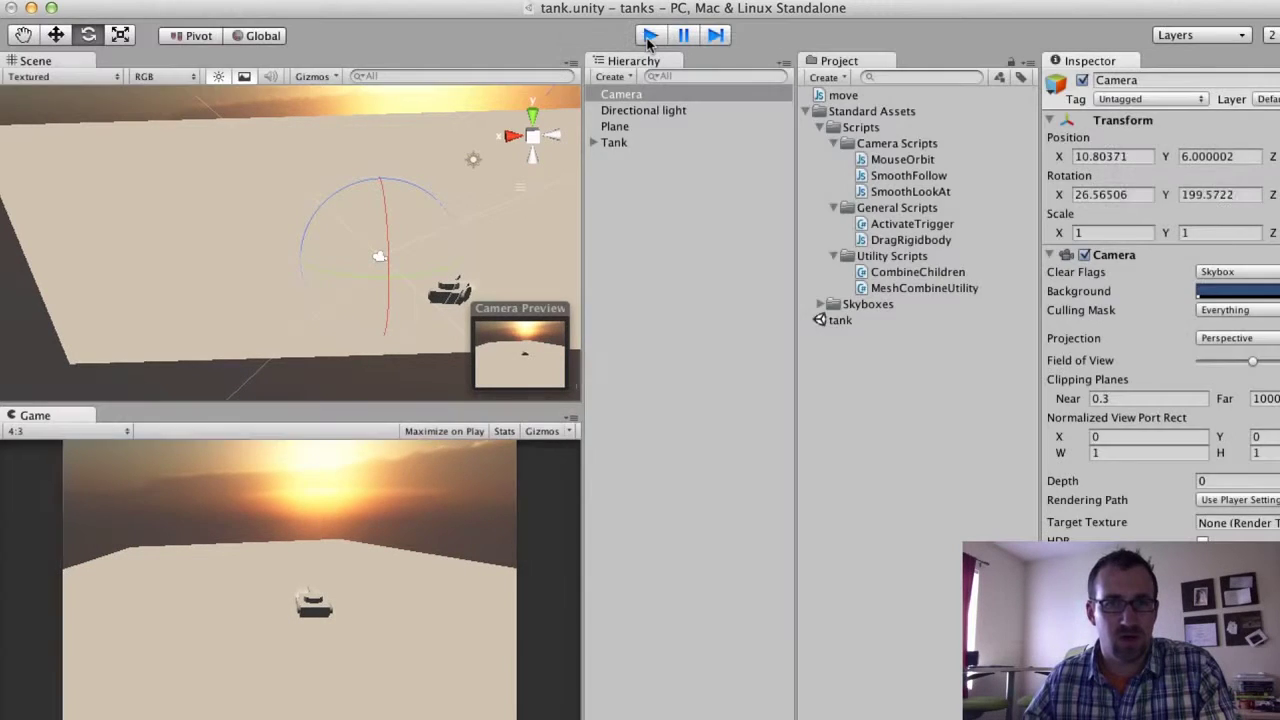
click(648, 37)
Step: Add a cube to the scene and raise it above the plane
click(343, 14)
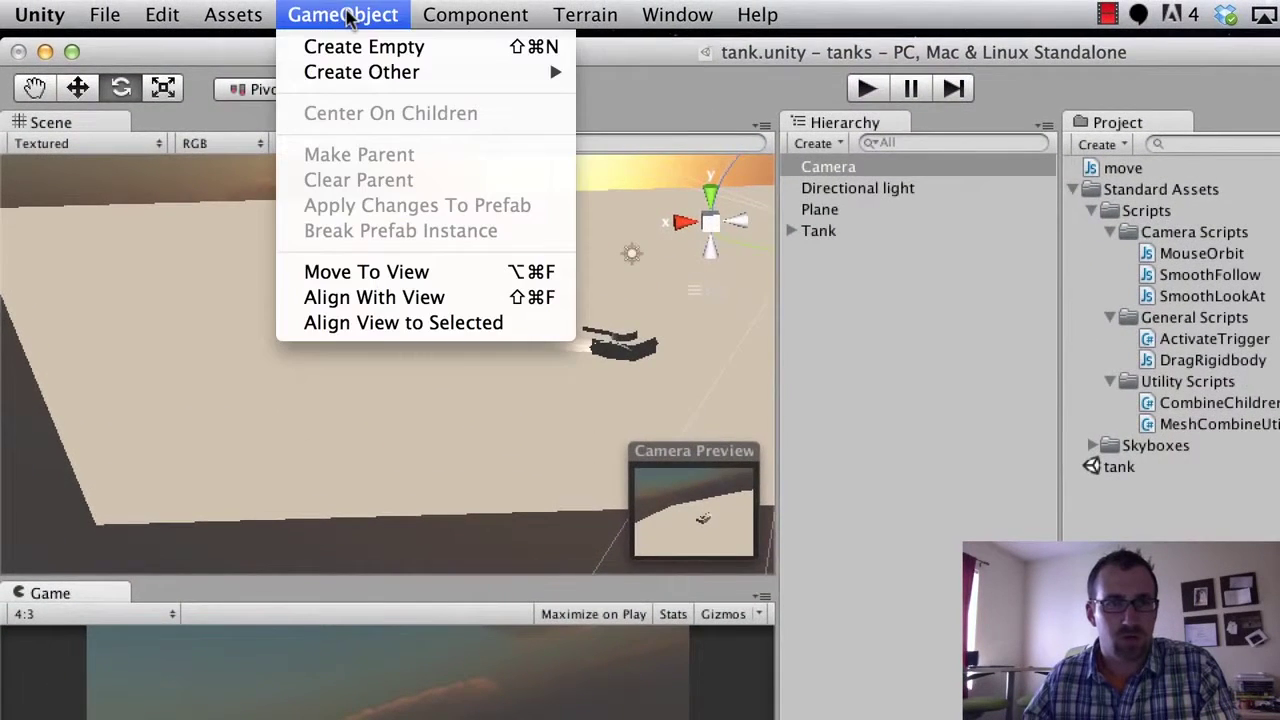
mouse_move(350, 83)
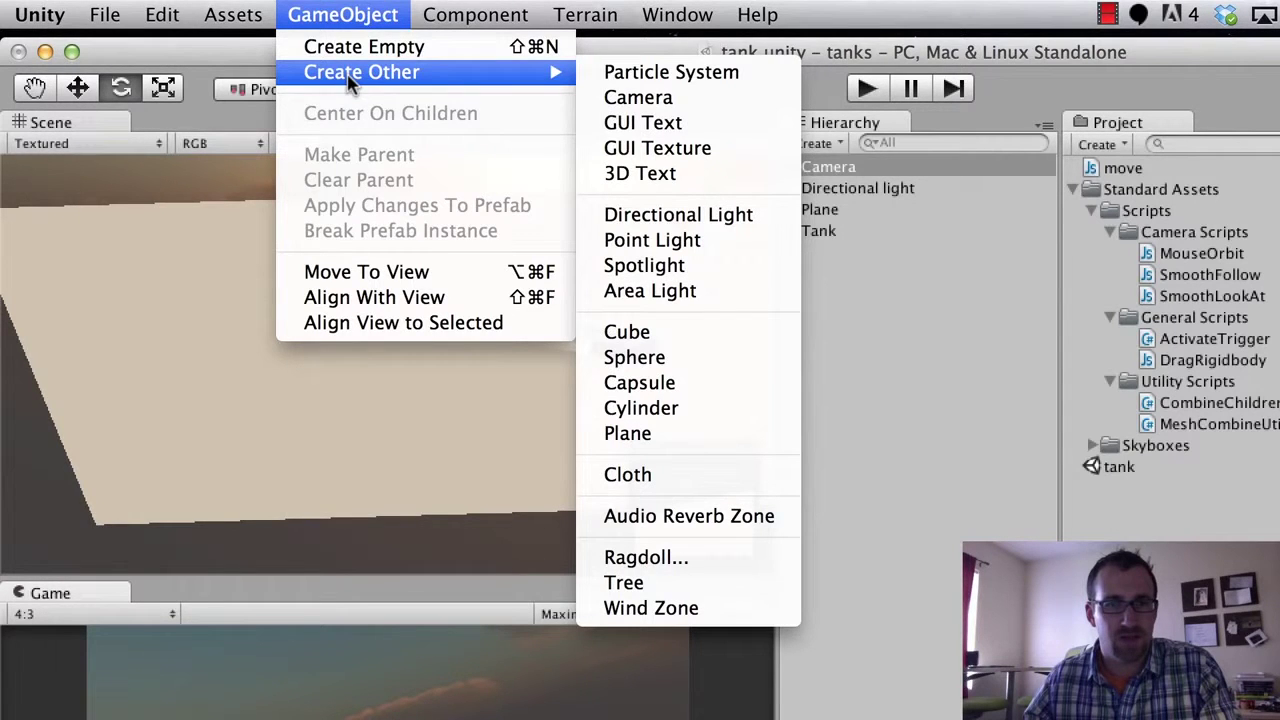
click(716, 332)
key(w)
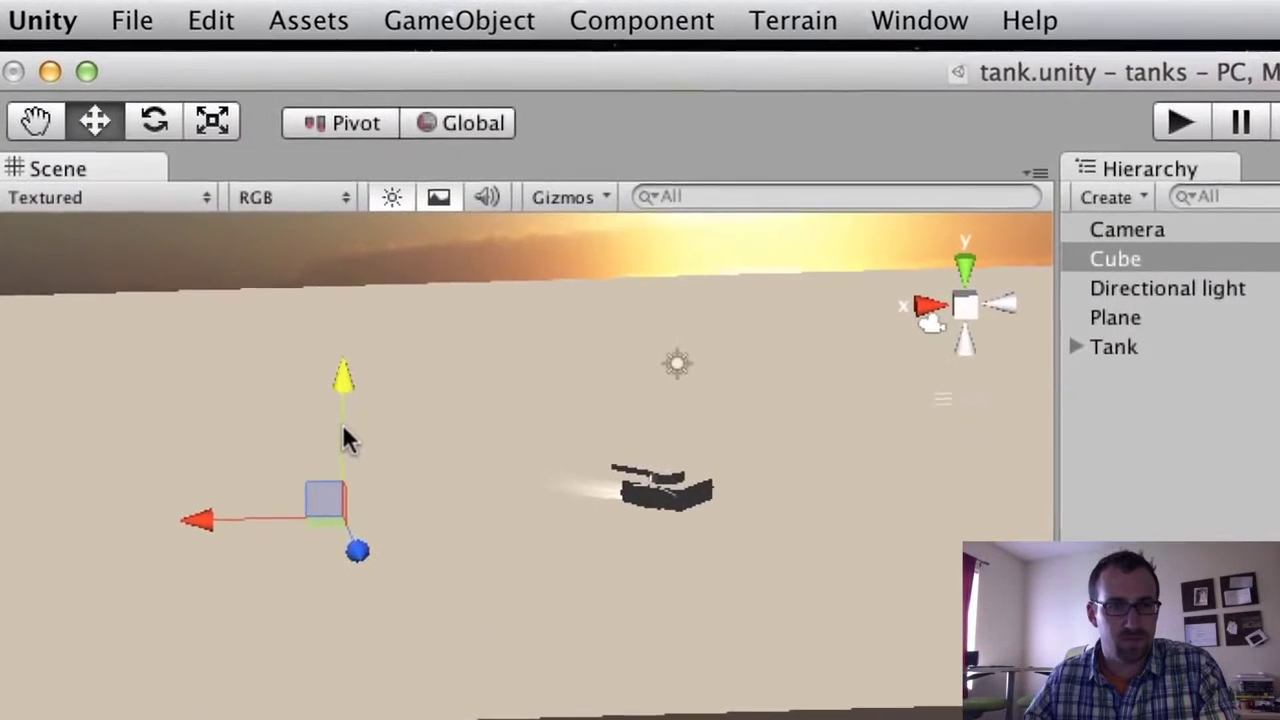
drag(282, 350, 306, 252)
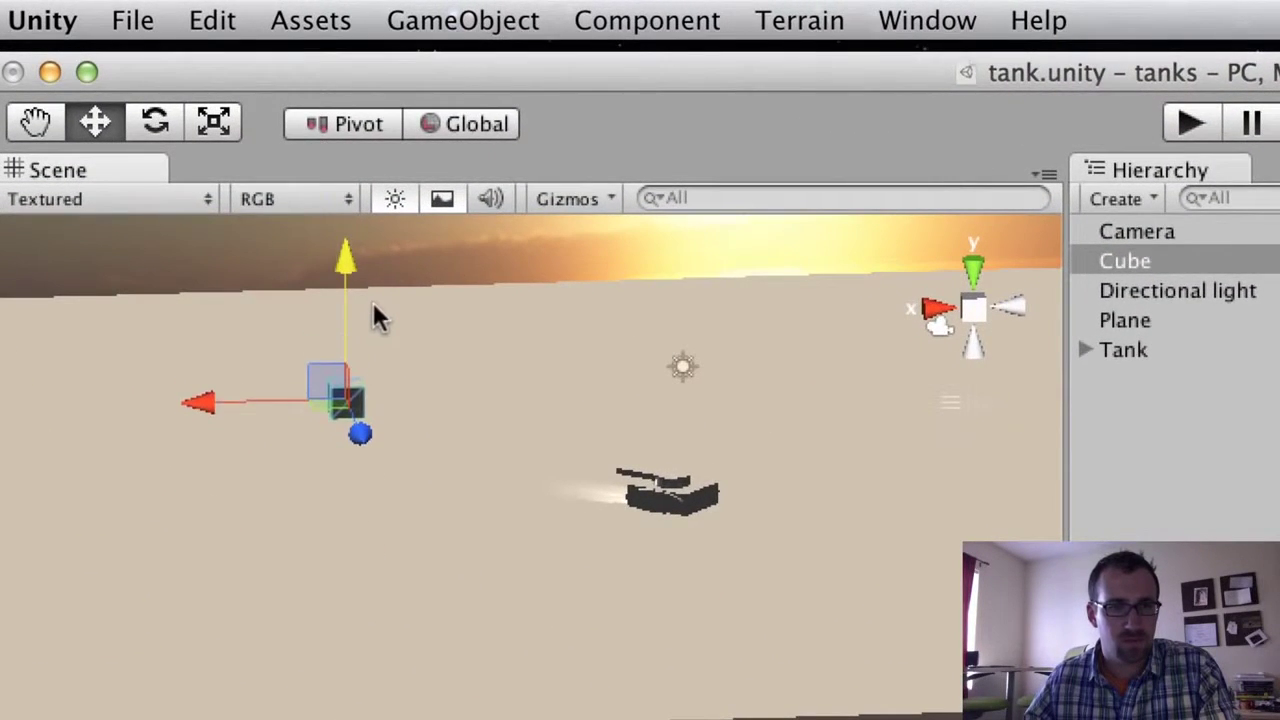
Step: Stretch the cube along its X and Y axes into a wide, upright block
click(190, 135)
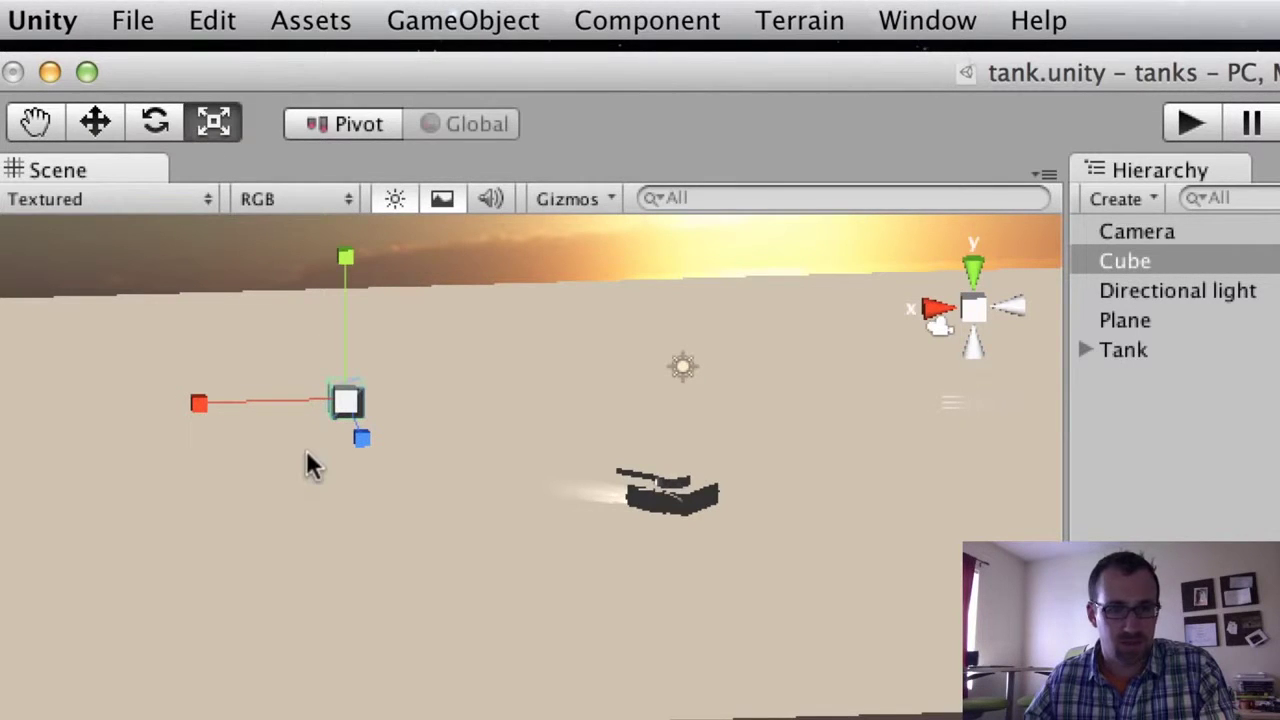
click(42, 122)
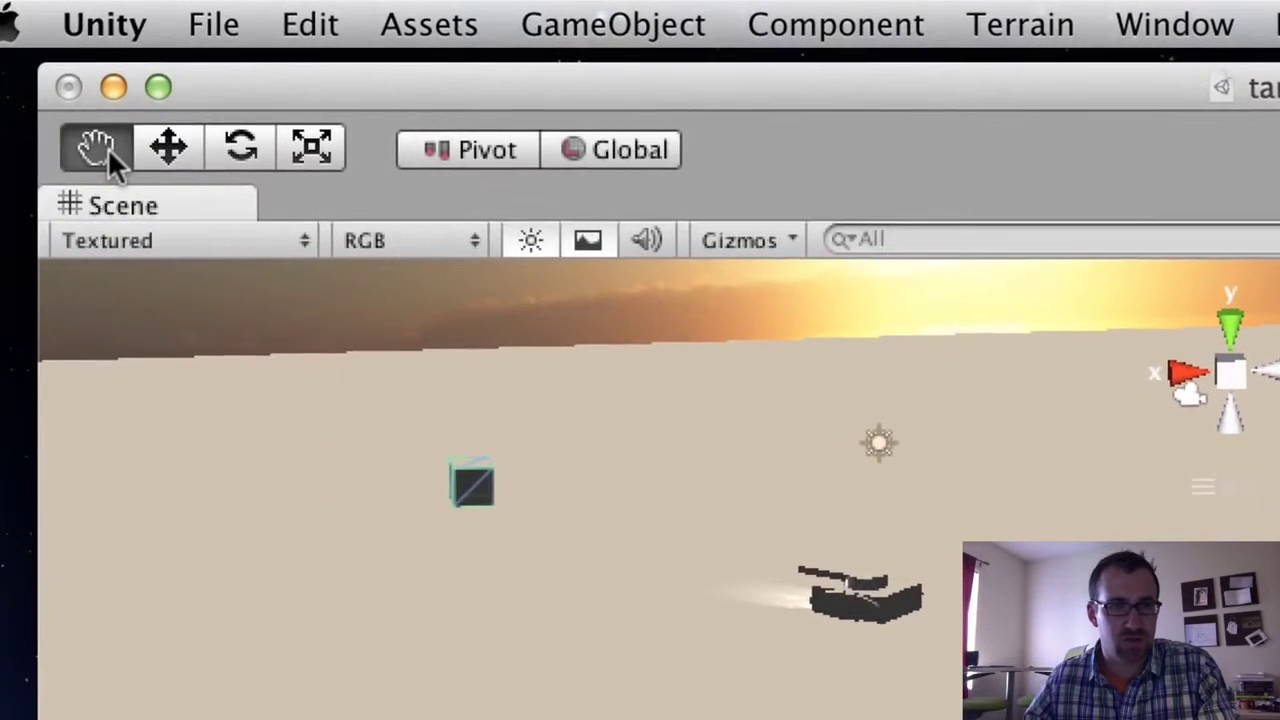
key(w)
key(e)
key(r)
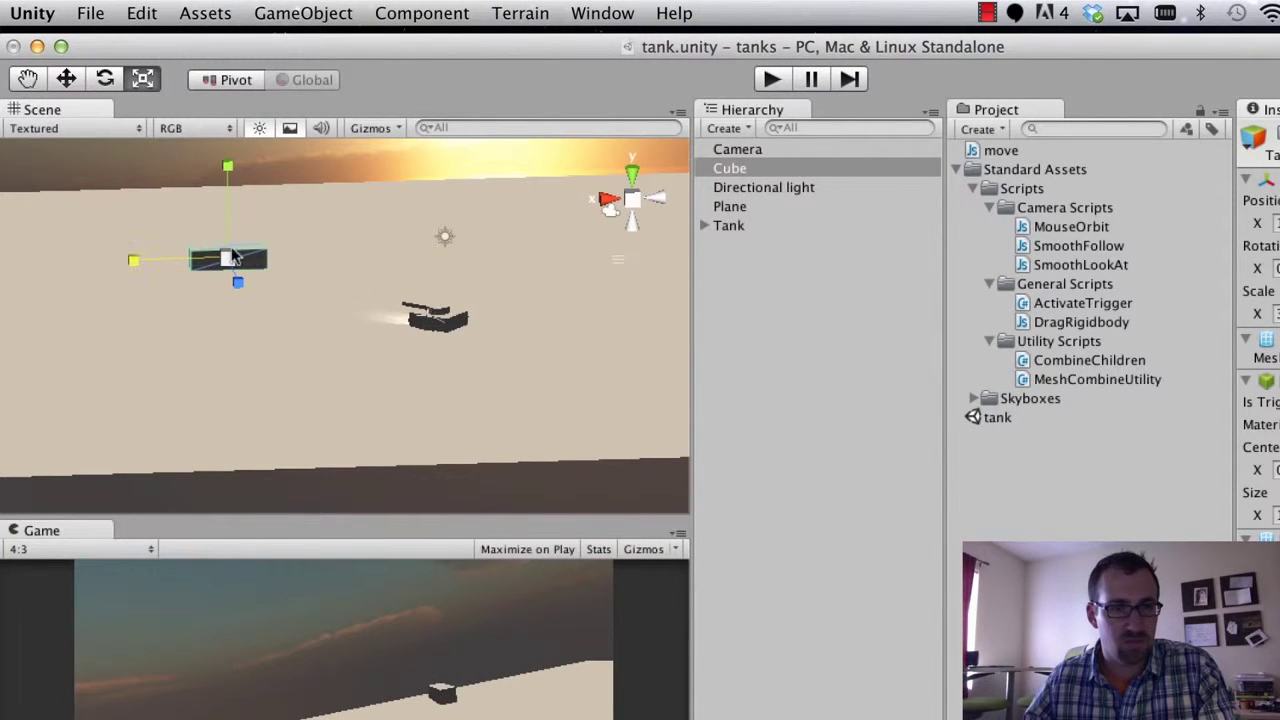
drag(232, 210, 237, 115)
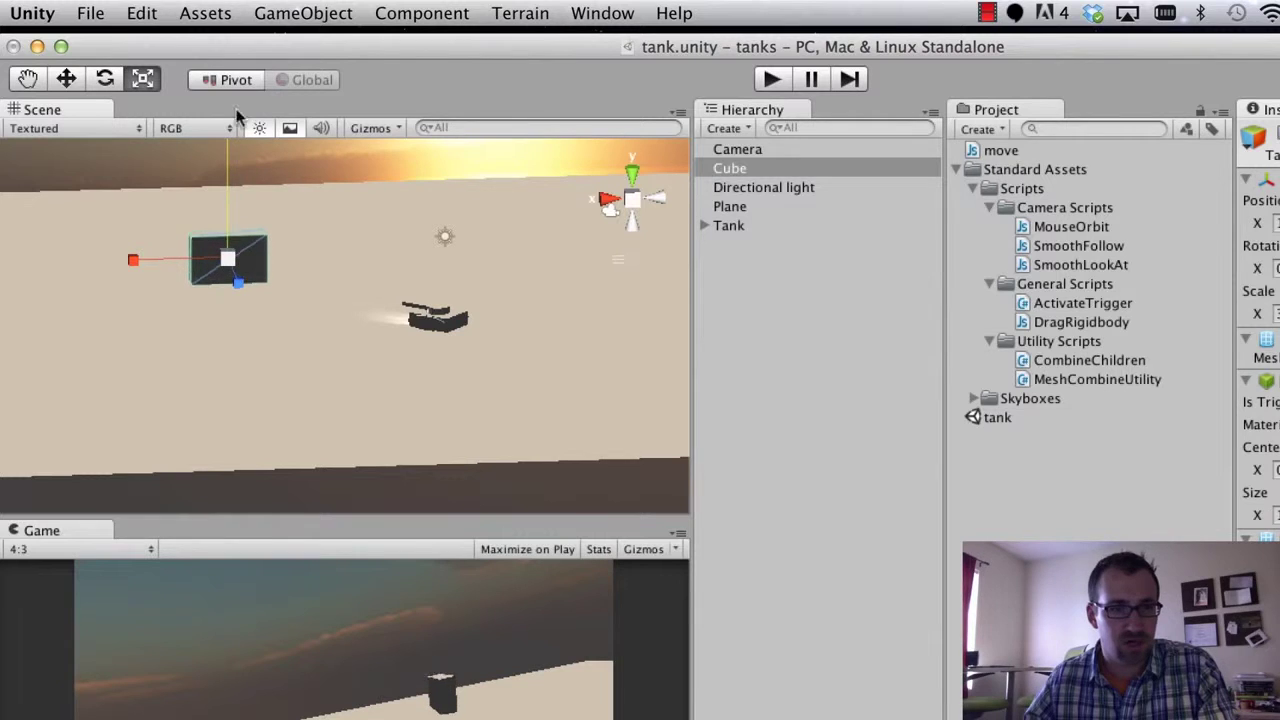
Step: Make the block into a taller wall and position it on the plane behind the tank
alt+drag(375, 254, 451, 248)
alt+drag(475, 305, 894, 166)
double_click(894, 166)
alt+drag(450, 230, 550, 230)
click(475, 257)
click(452, 240)
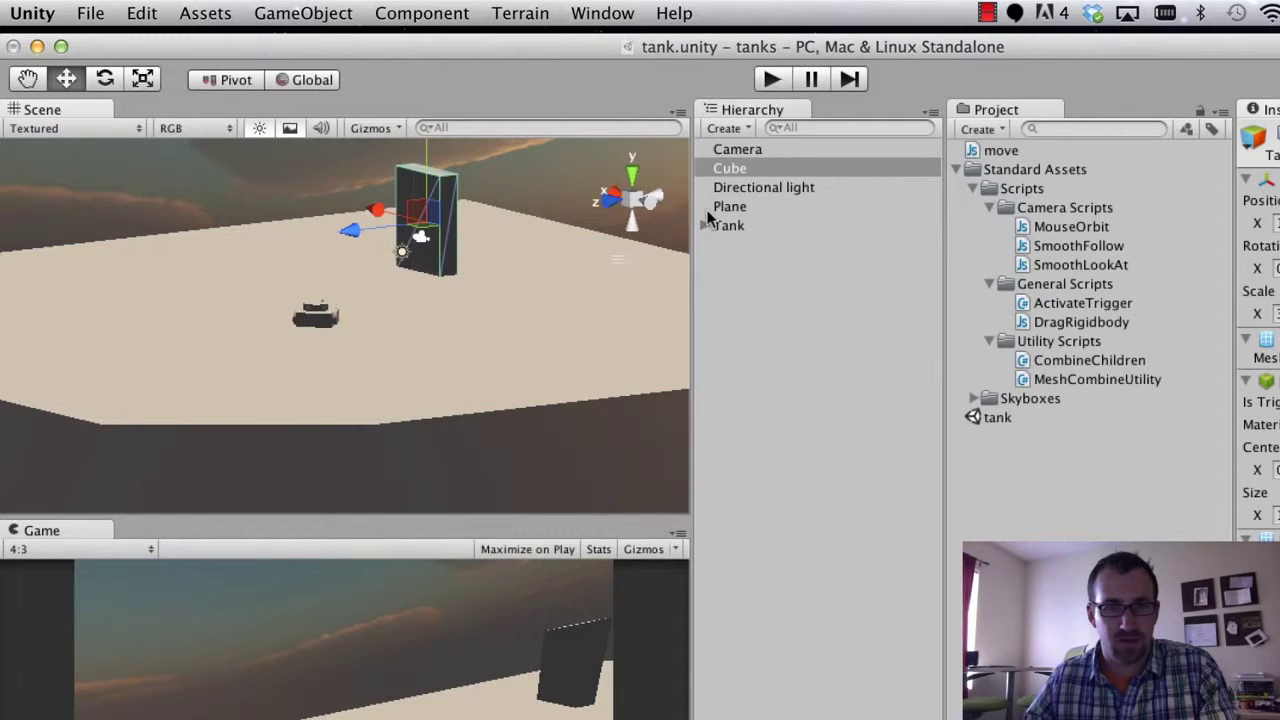
Step: Duplicate the wall cube and move the copy to another side of the tank on the plane
right_click(737, 168)
click(716, 172)
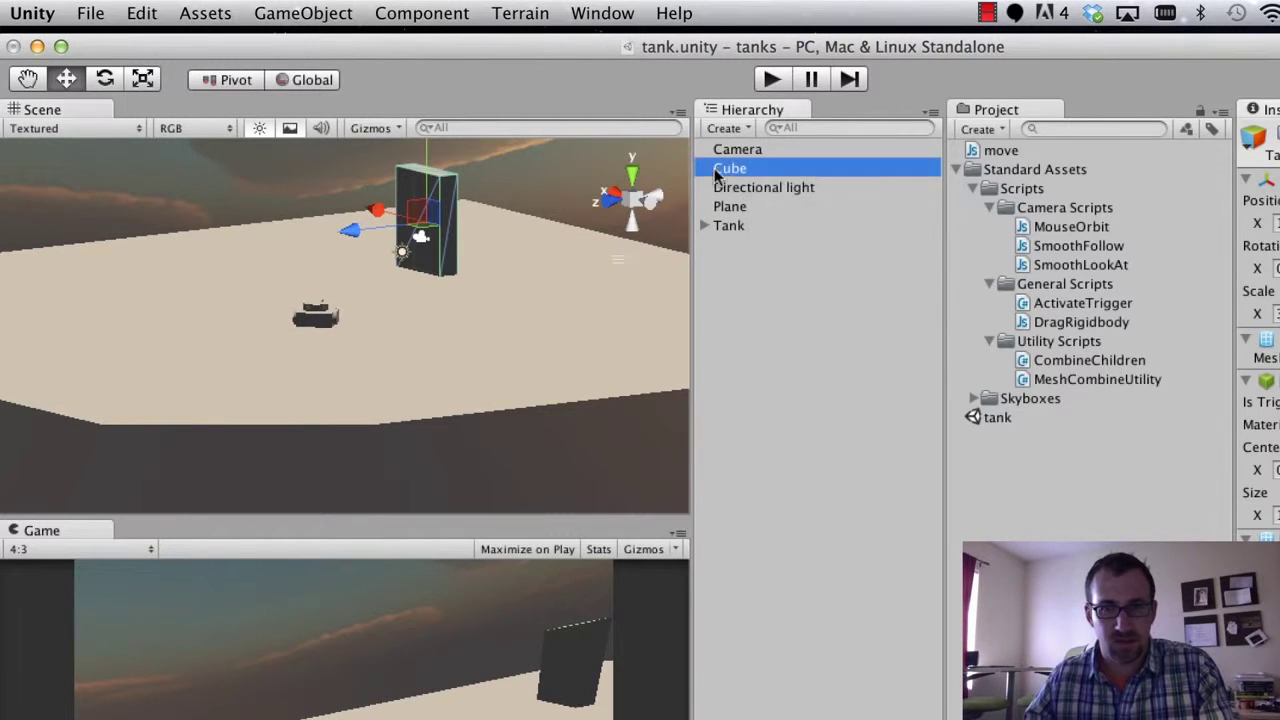
click(742, 282)
key(super+v)
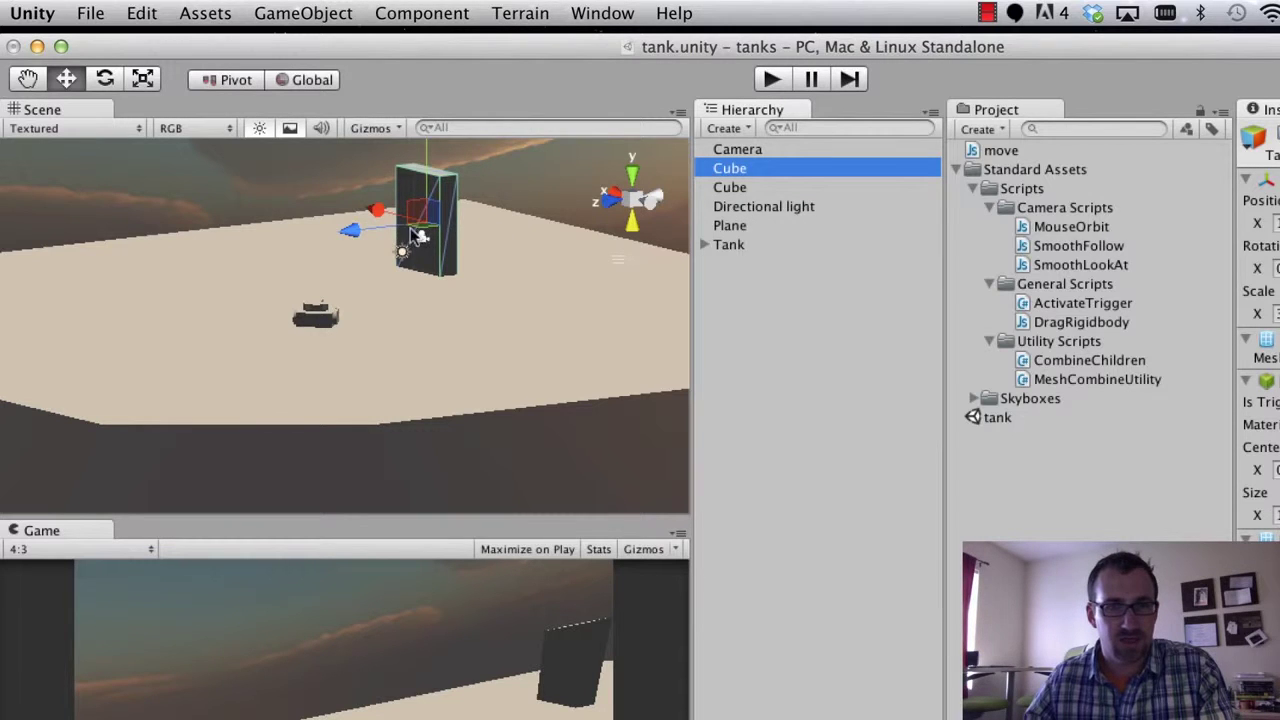
drag(400, 248, 97, 280)
Step: Paste a third wall cube and place it nearer the tank, opposite the second wall
click(369, 333)
click(759, 298)
key(super+v)
drag(397, 245, 492, 326)
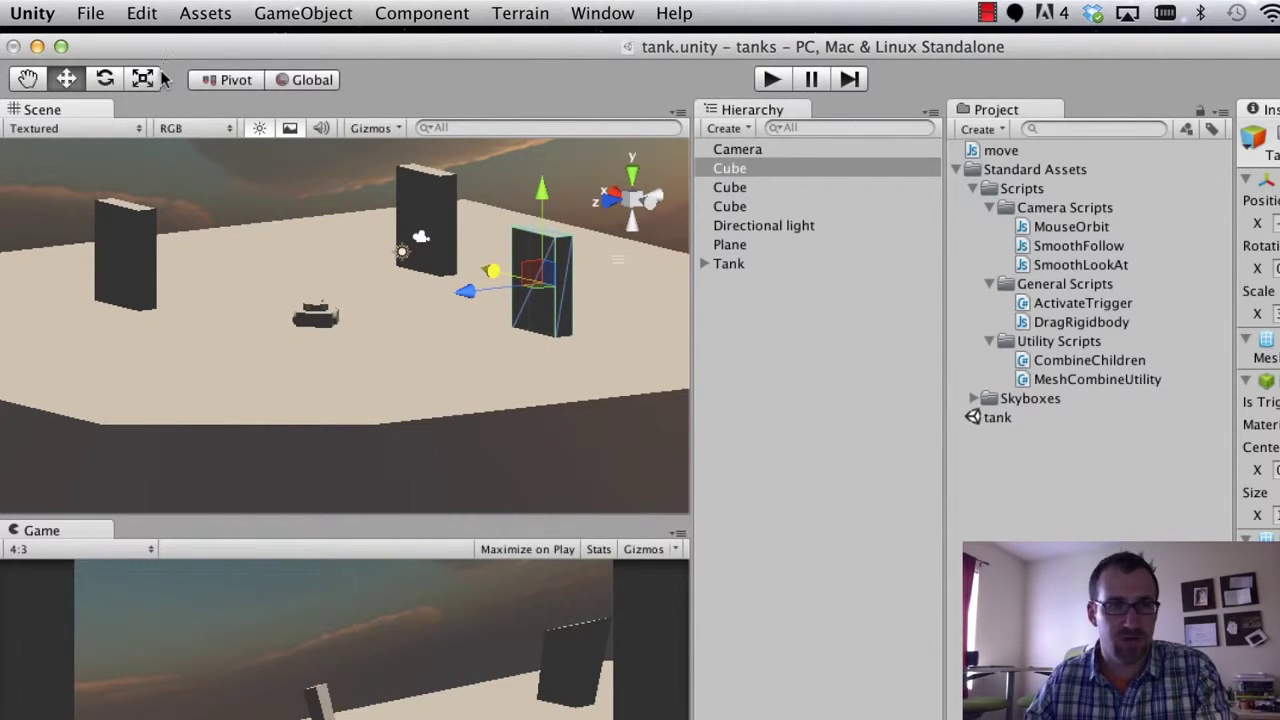
Step: Tilt the third wall cube and lengthen it into a sloping ramp resting on the plane
key(e)
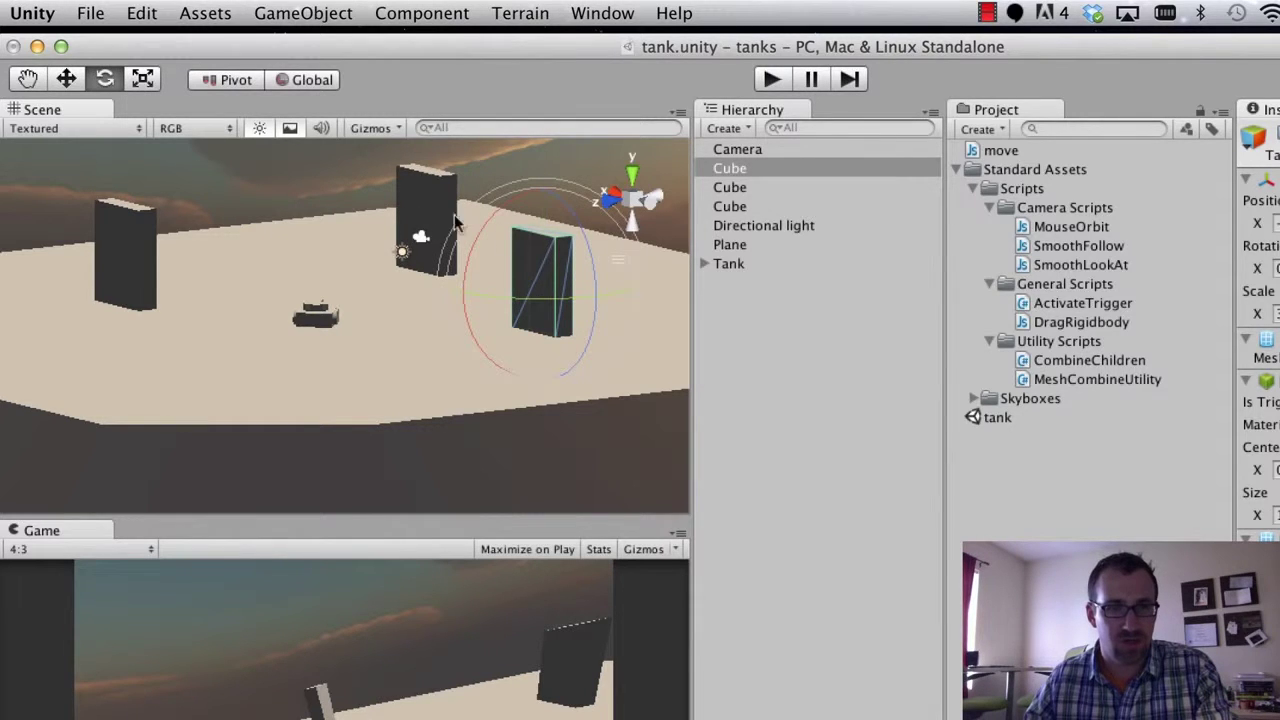
drag(528, 207, 672, 199)
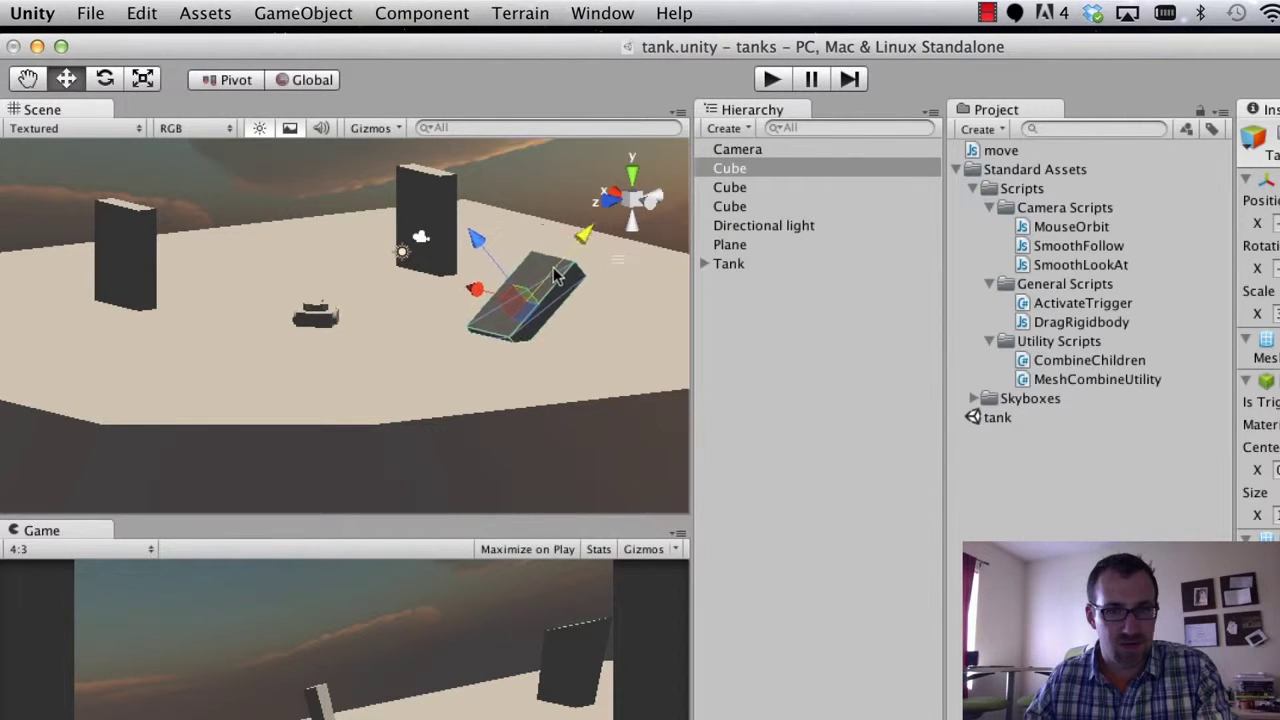
key(r)
drag(558, 288, 598, 249)
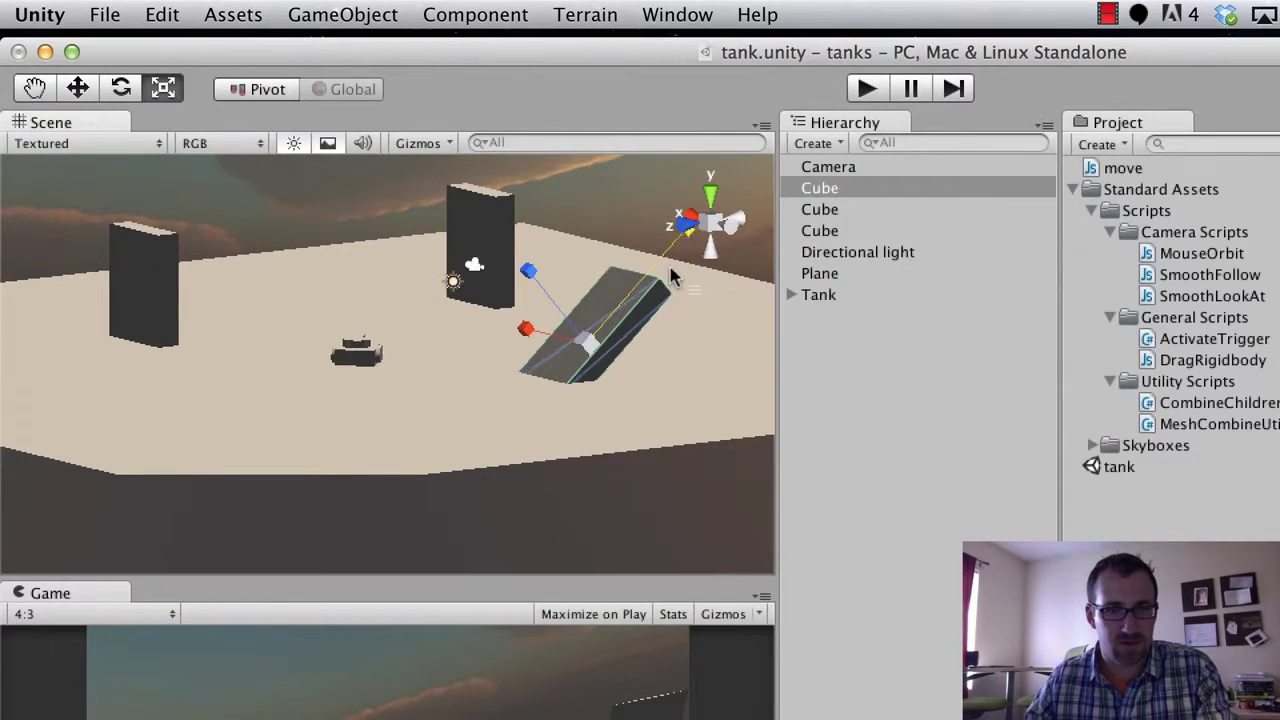
click(112, 90)
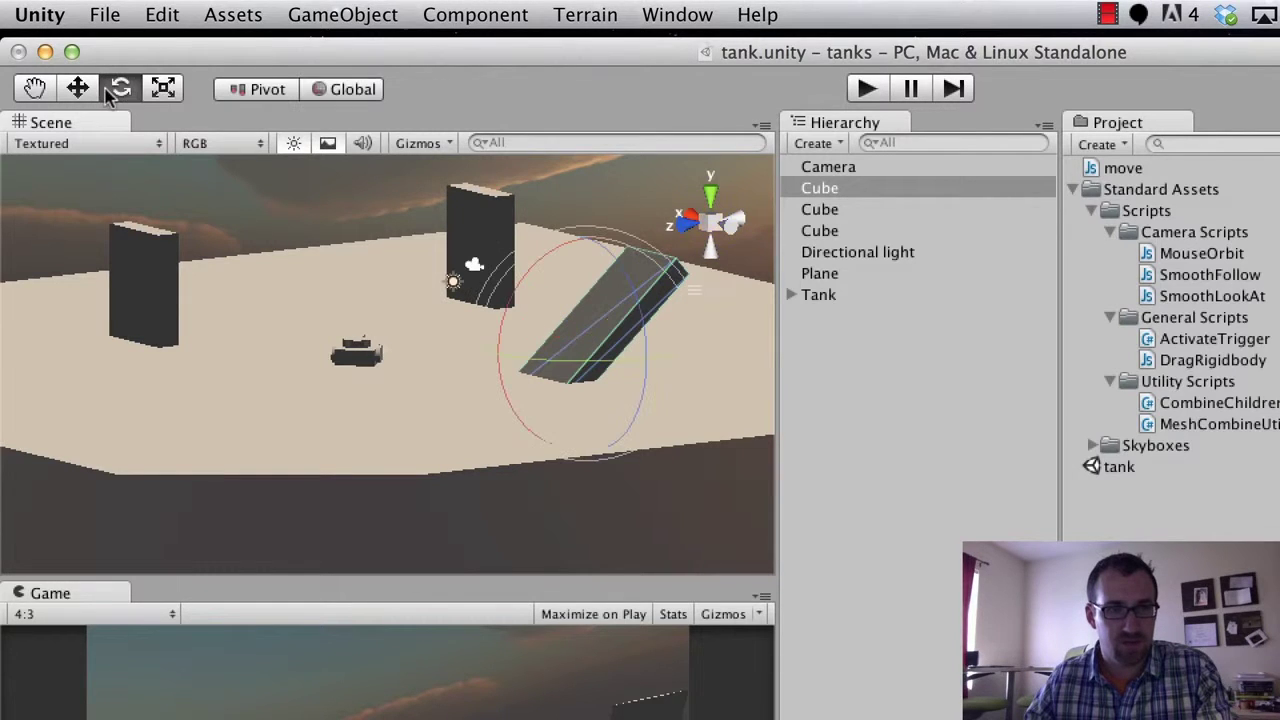
drag(573, 255, 588, 250)
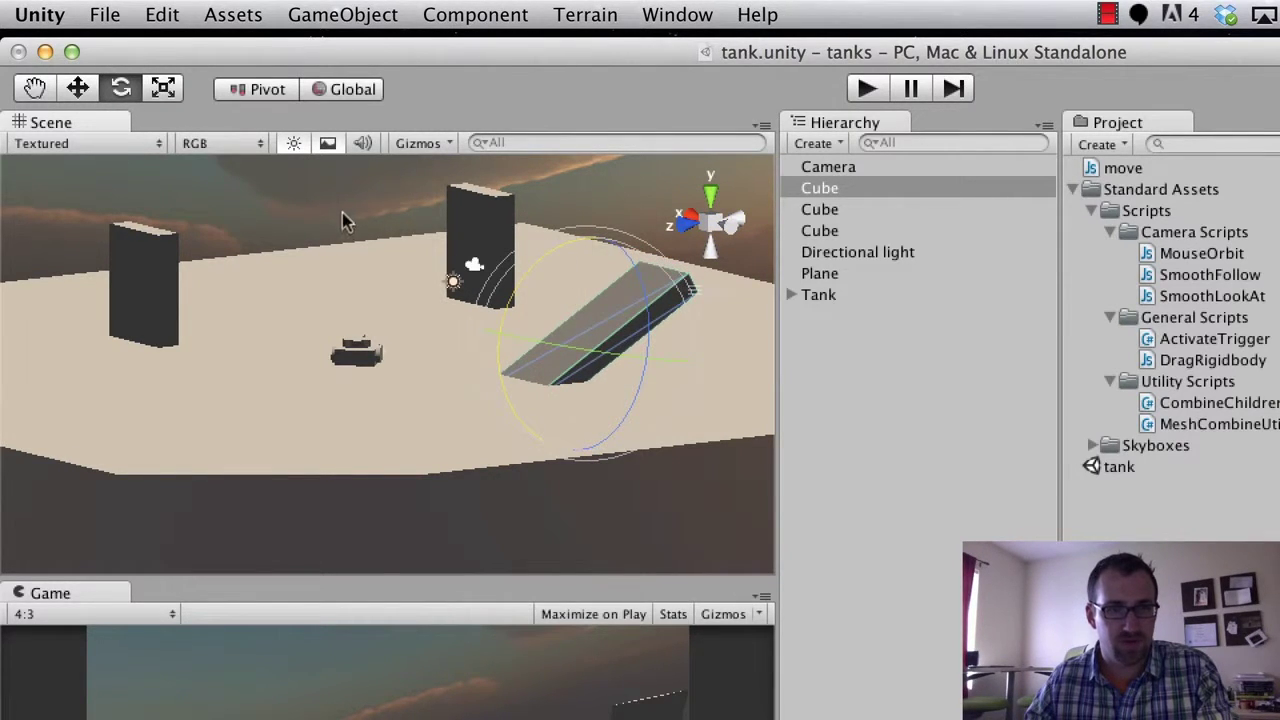
Step: Run the game, drive the tank around the walls and ramp to check for collisions, and stop the game
click(866, 380)
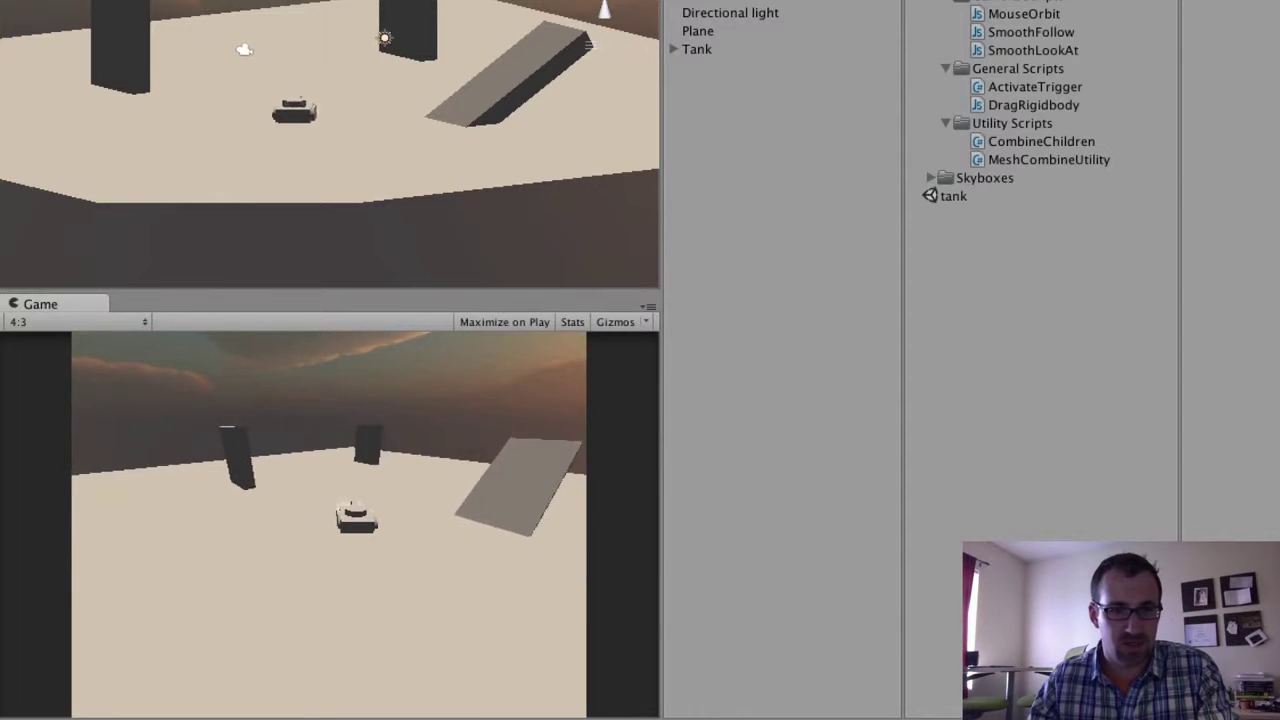
key(Left)
key(Up)
key(Up)
key(Up)
key(Left)
key(Up)
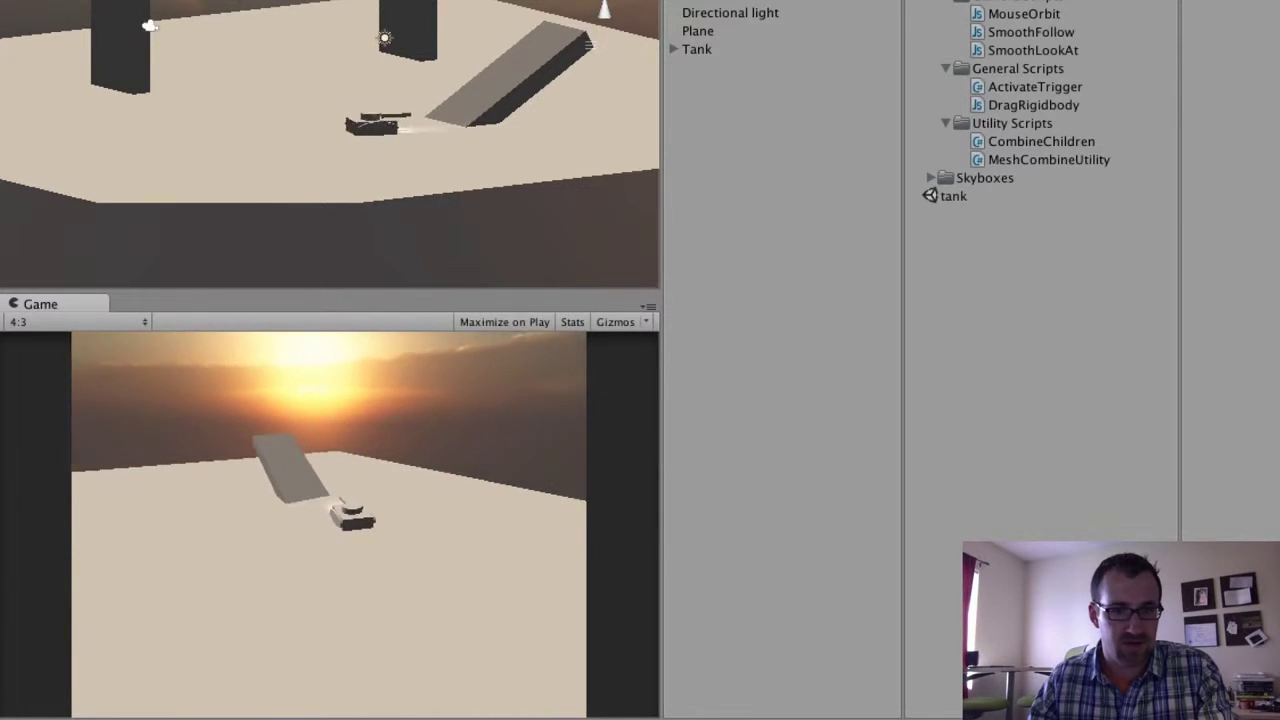
key(Up)
key(Left)
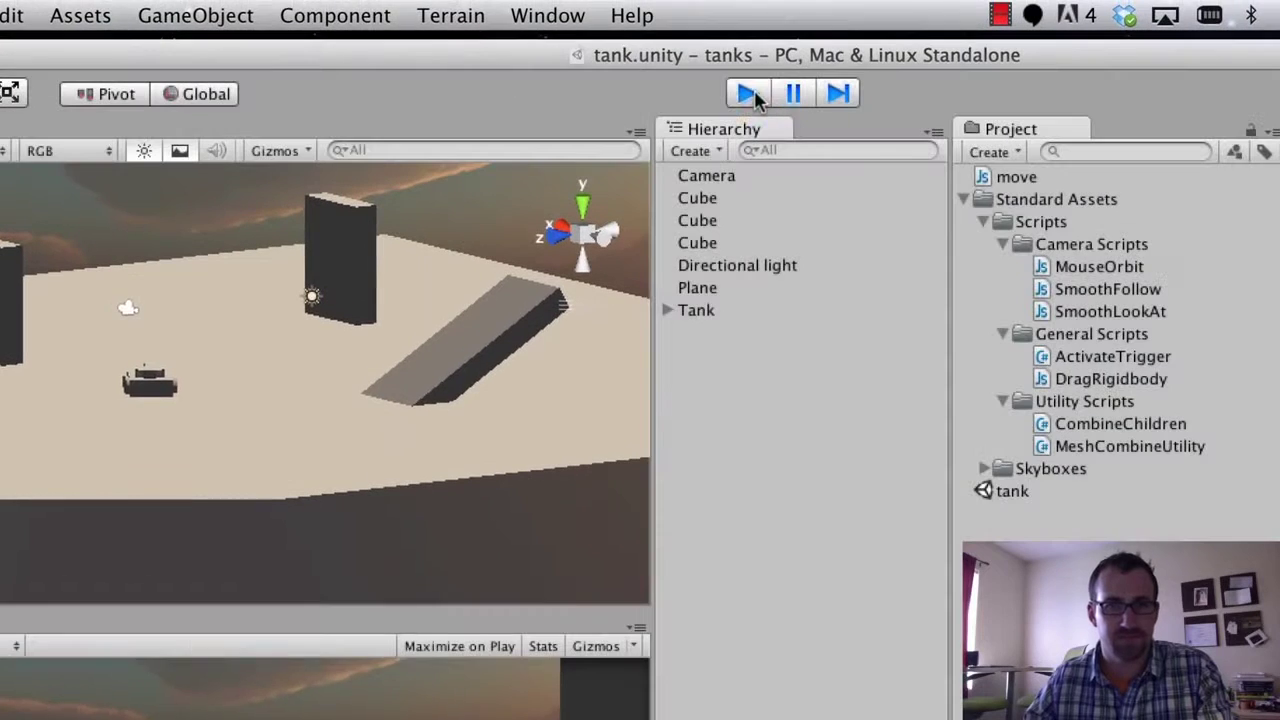
click(747, 12)
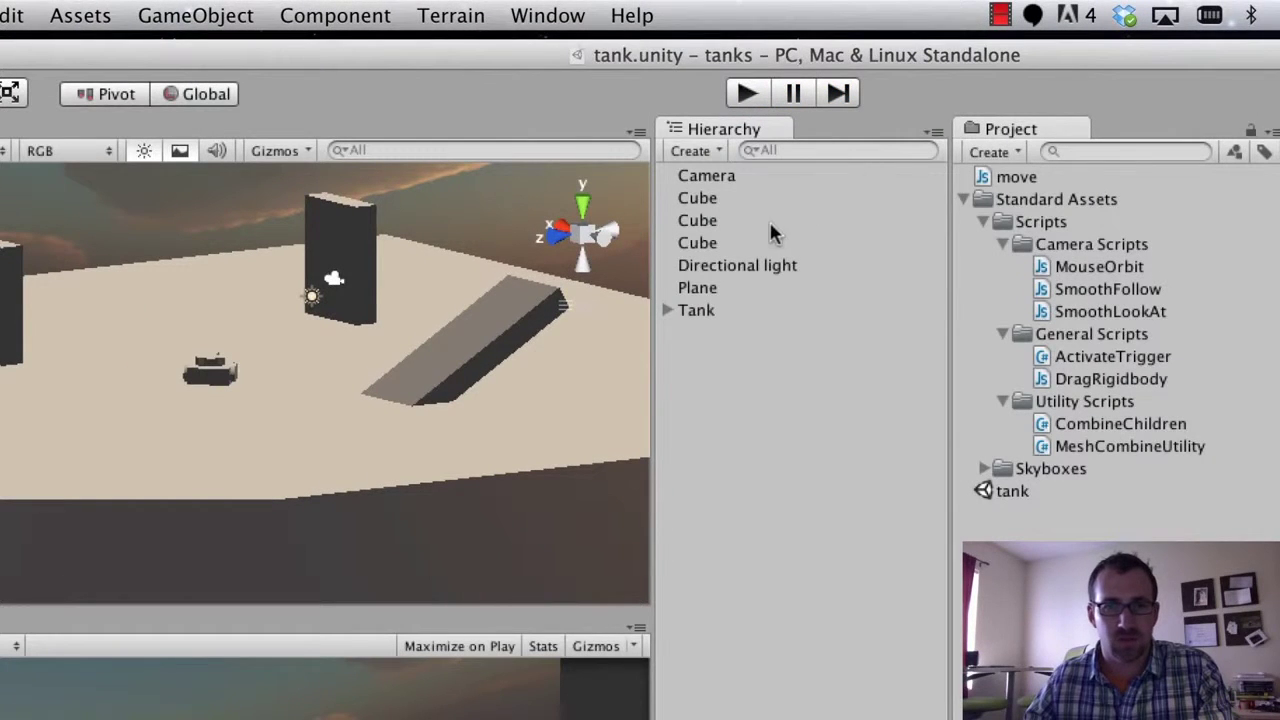
Step: Add a Rigidbody physics component to the Tank
click(697, 311)
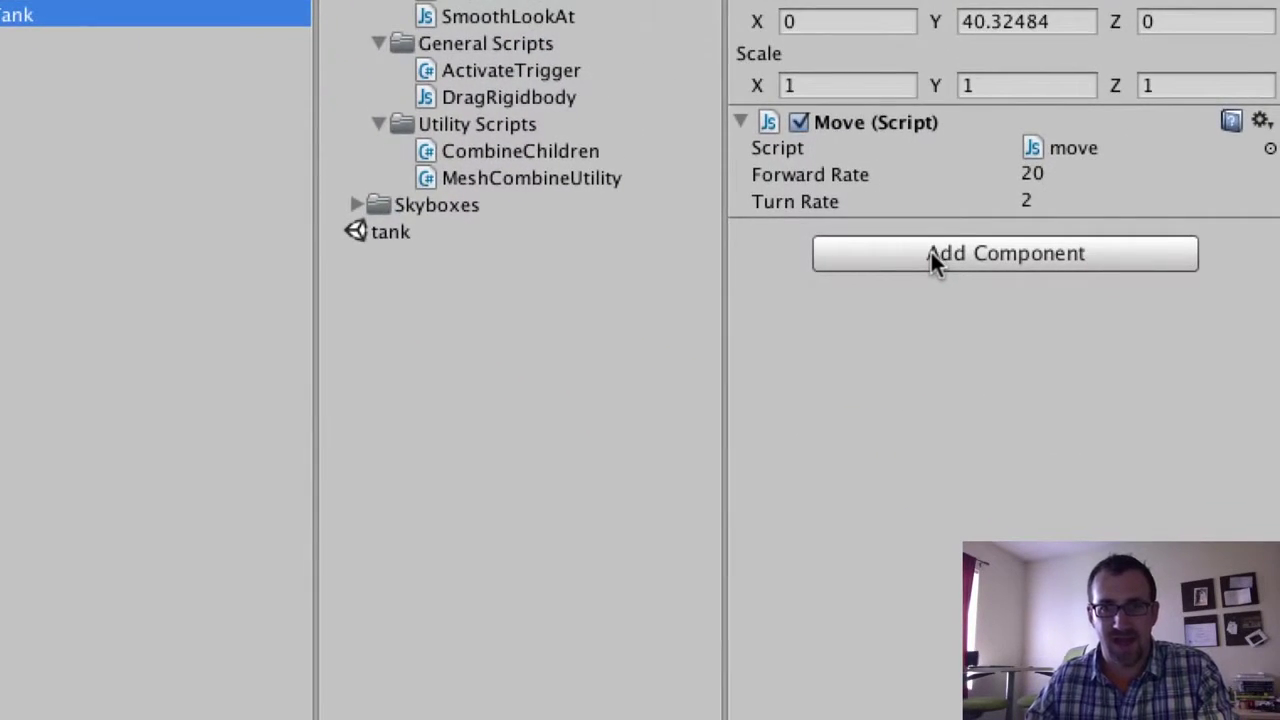
click(930, 253)
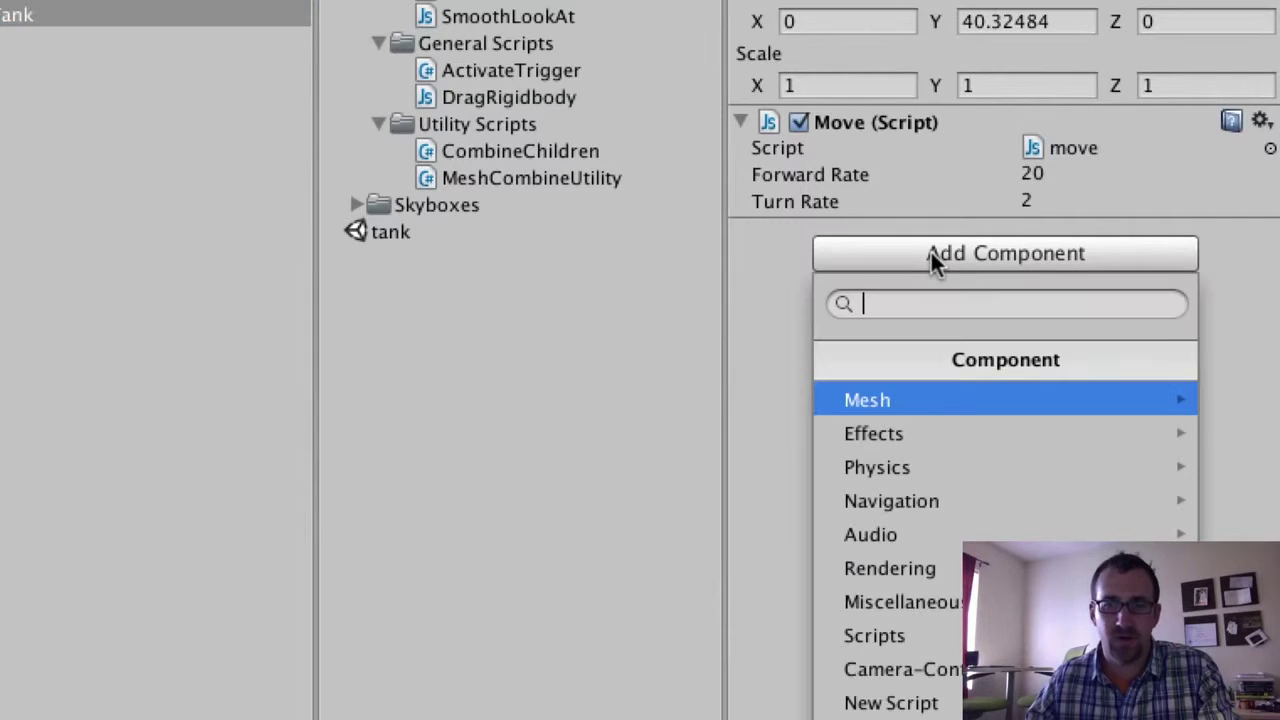
click(1063, 468)
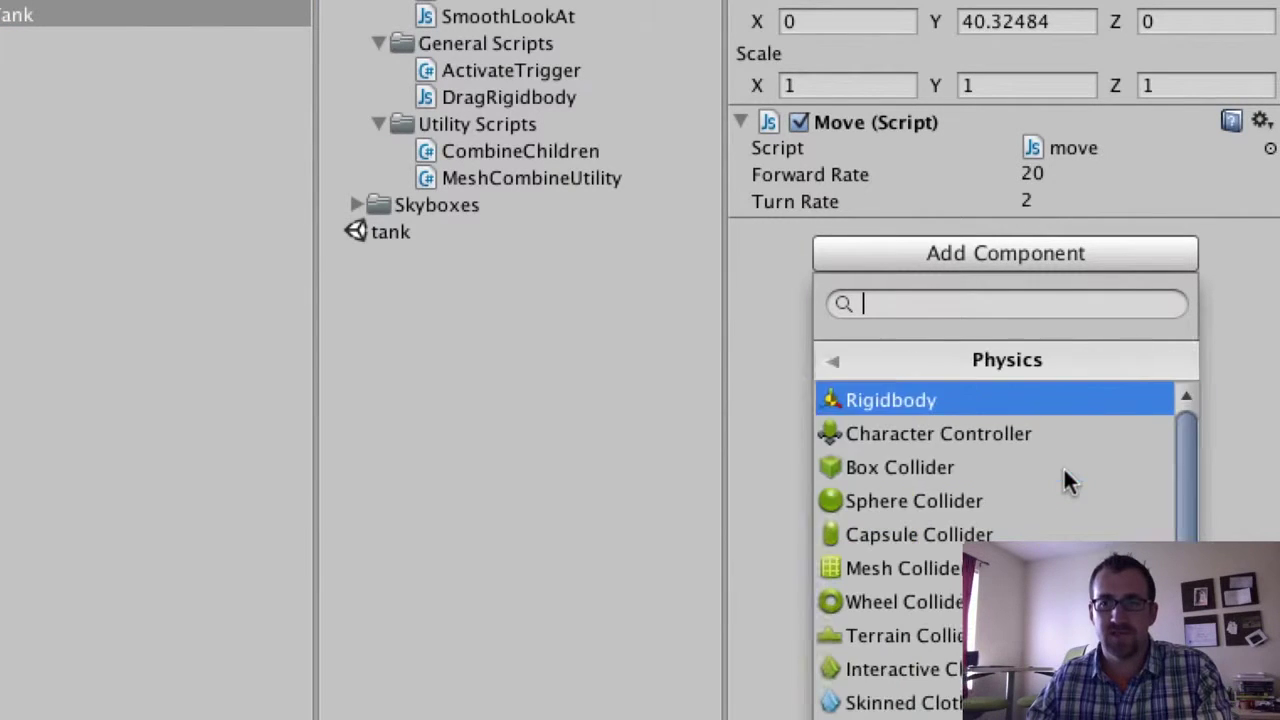
click(900, 400)
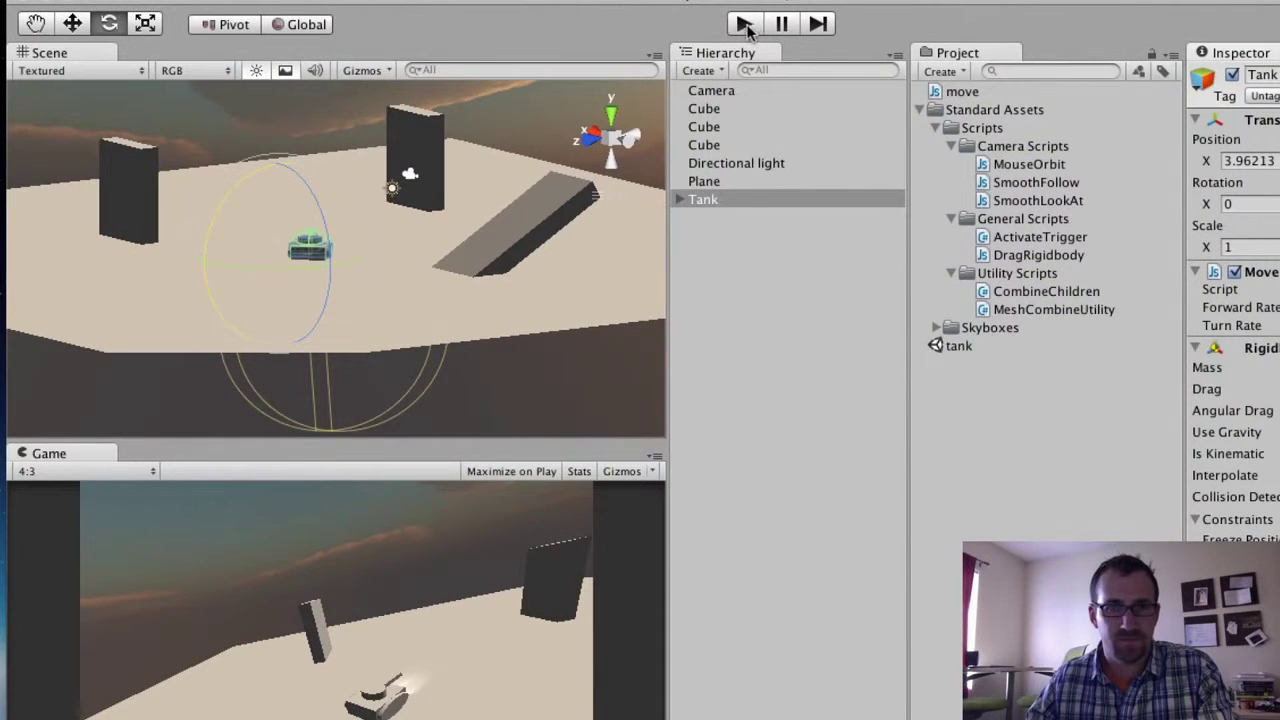
Step: Run the game, drive the tank around to test its Rigidbody physics, and stop the game
click(744, 25)
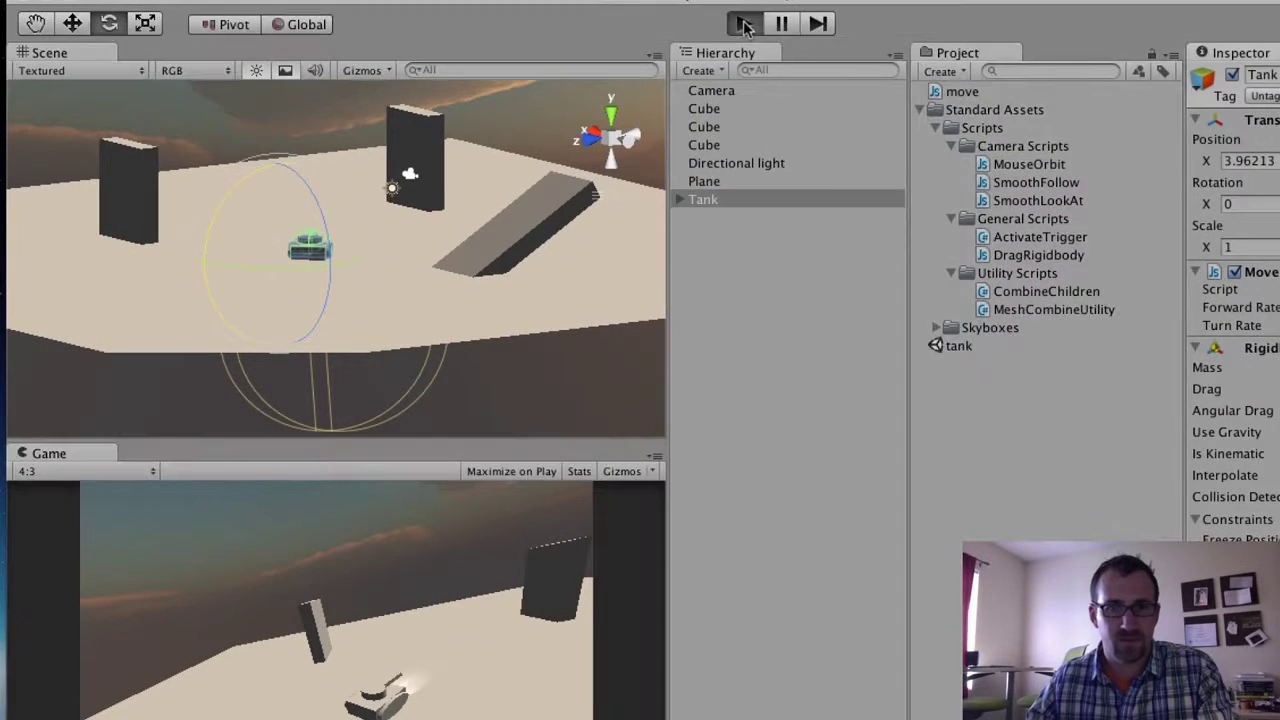
key(Up)
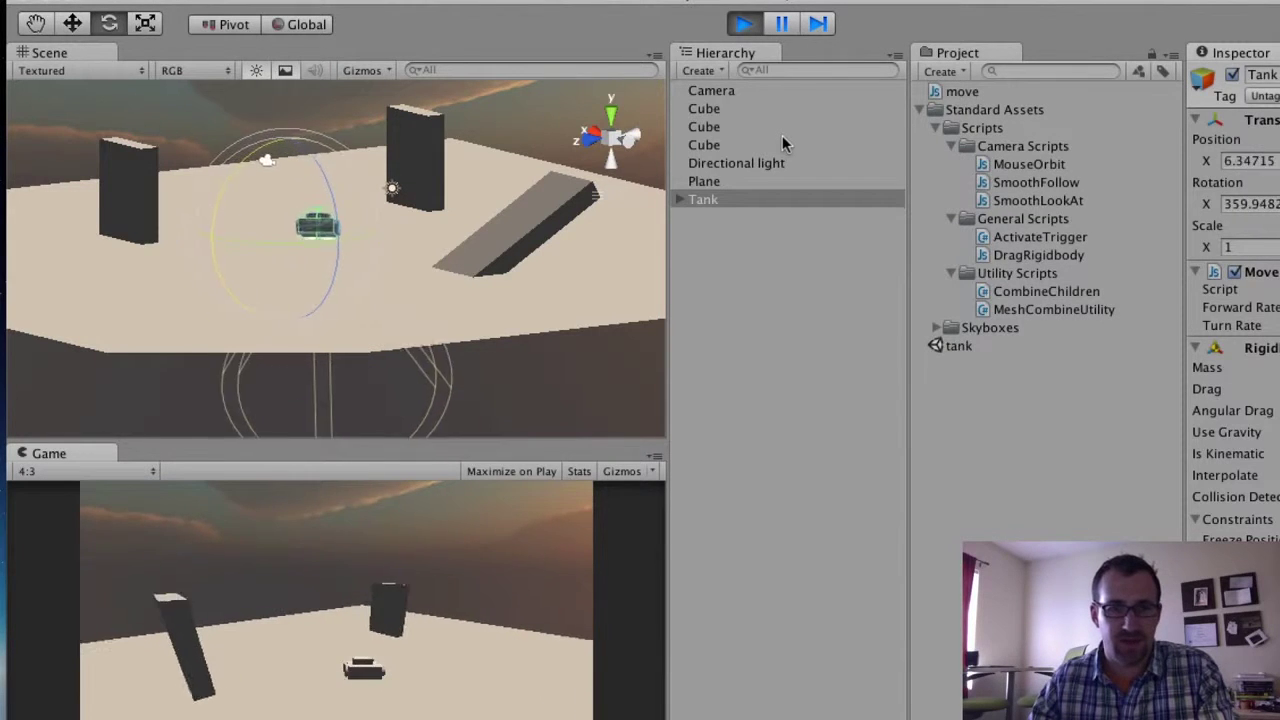
key(Left)
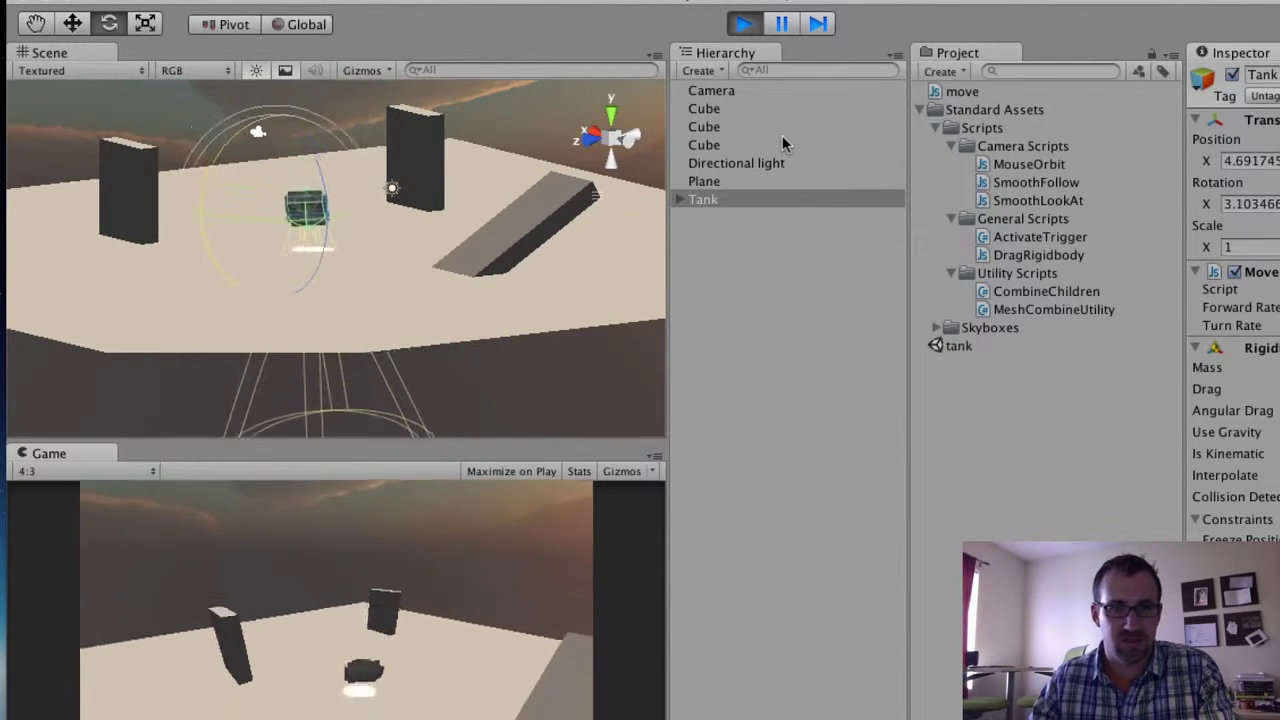
key(Up)
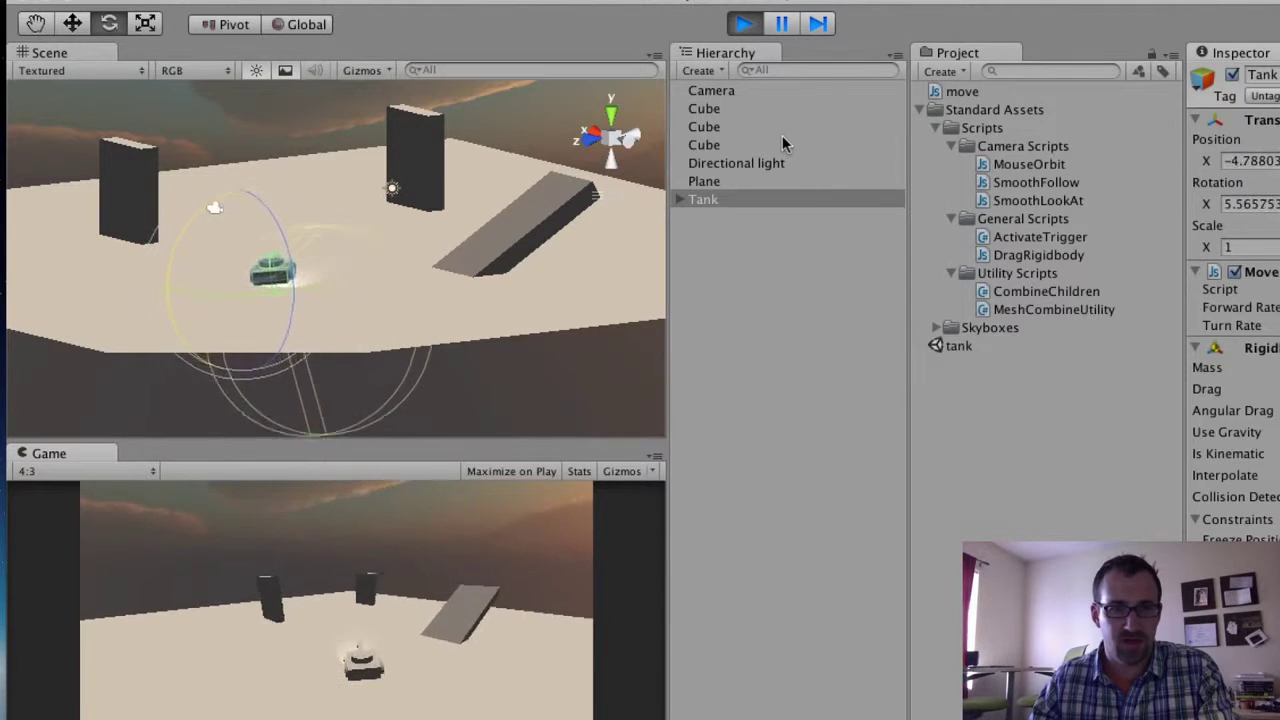
key(Up)
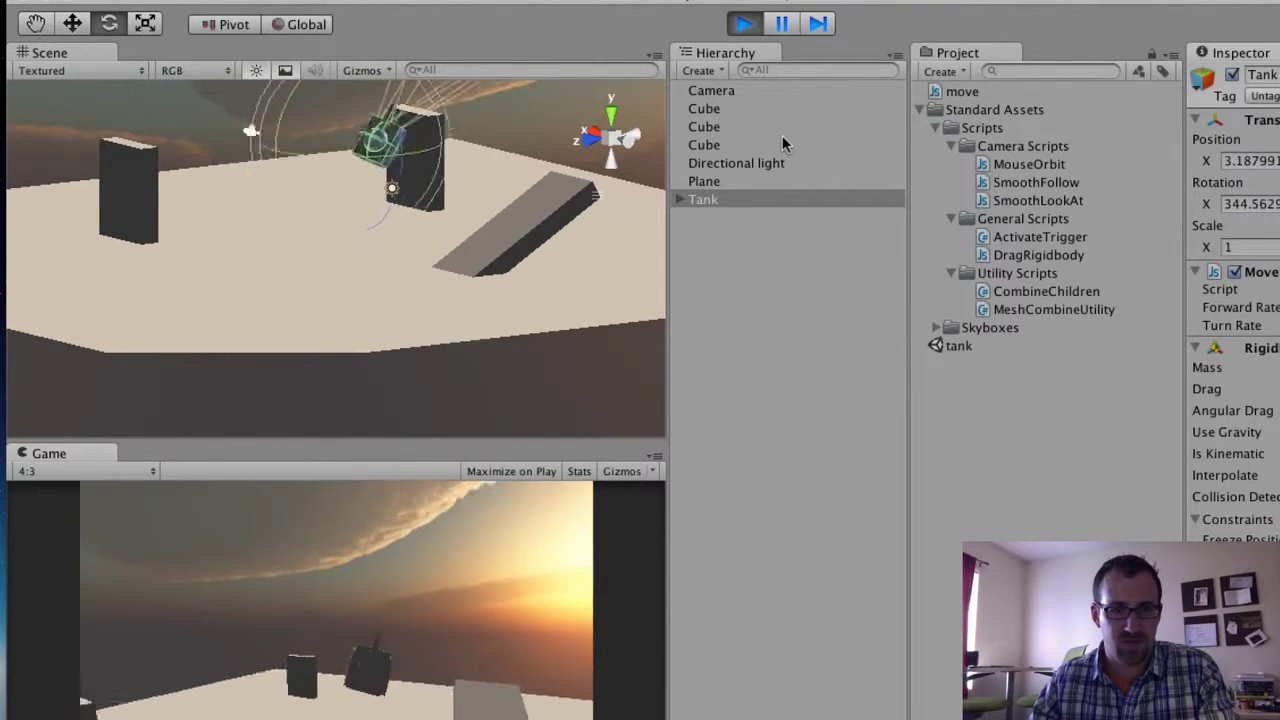
key(space)
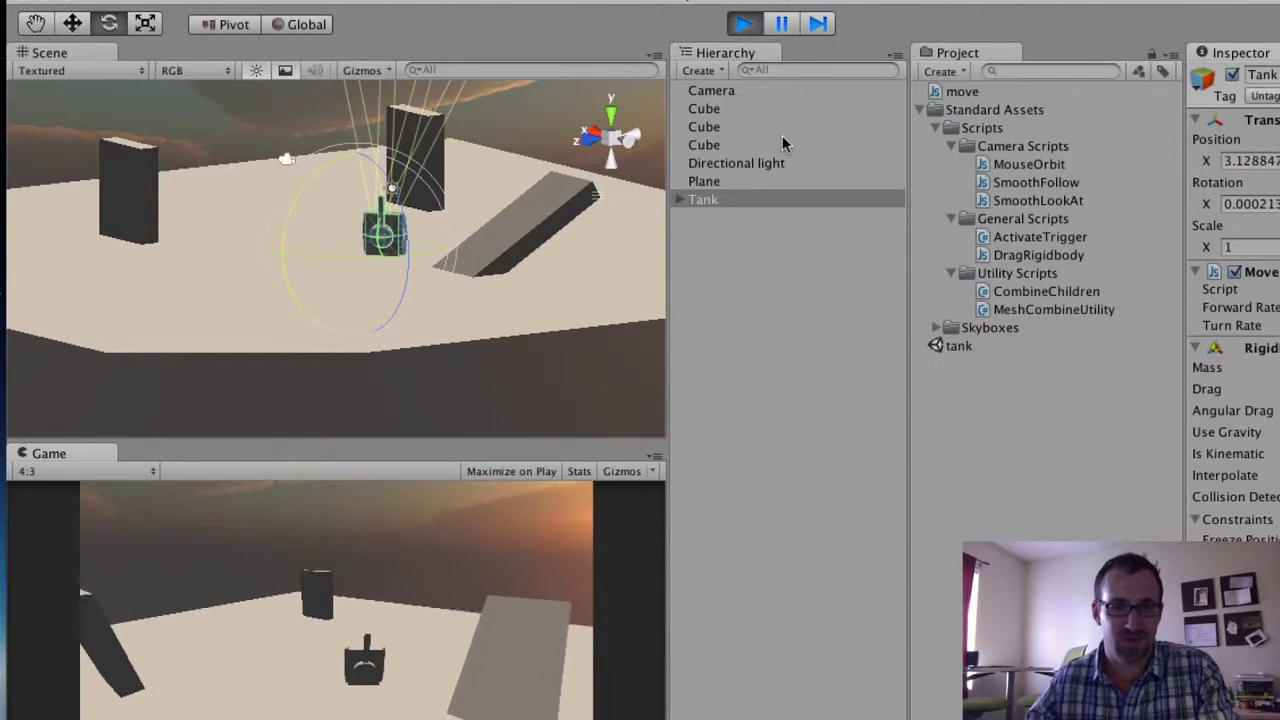
click(744, 25)
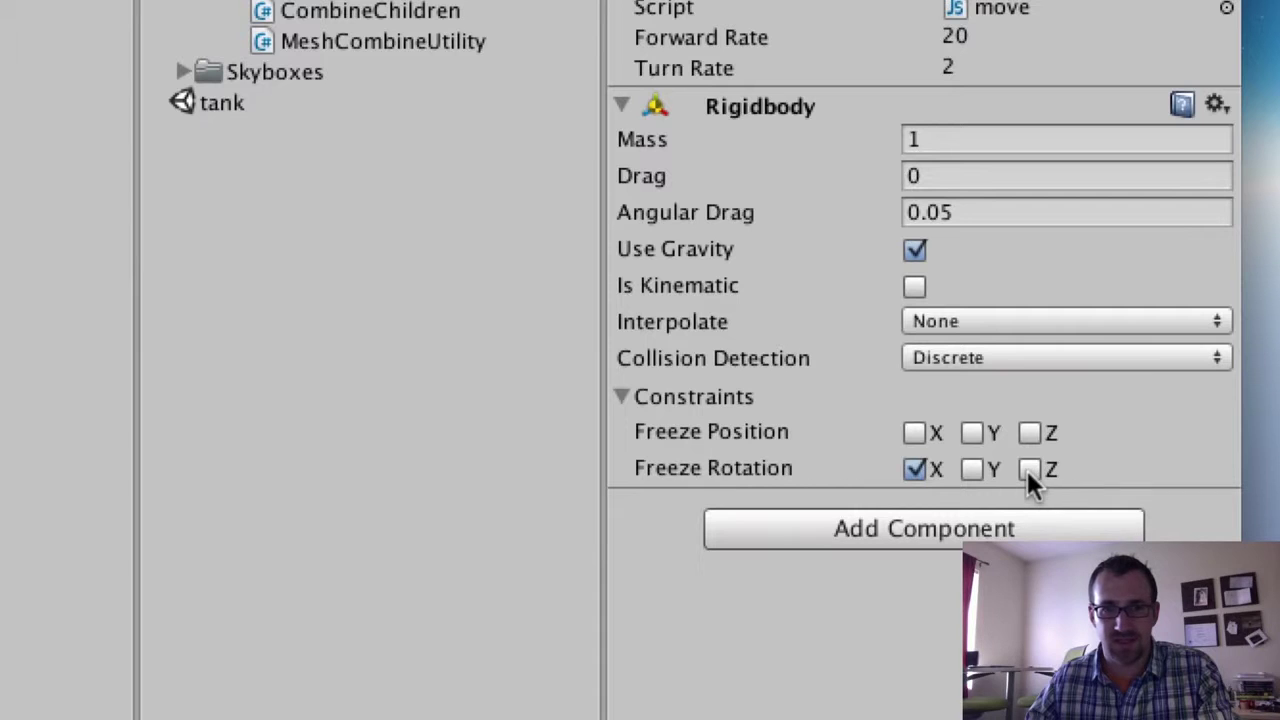
Step: Freeze the Tank's Rigidbody rotation on the X and Z axes
click(1027, 469)
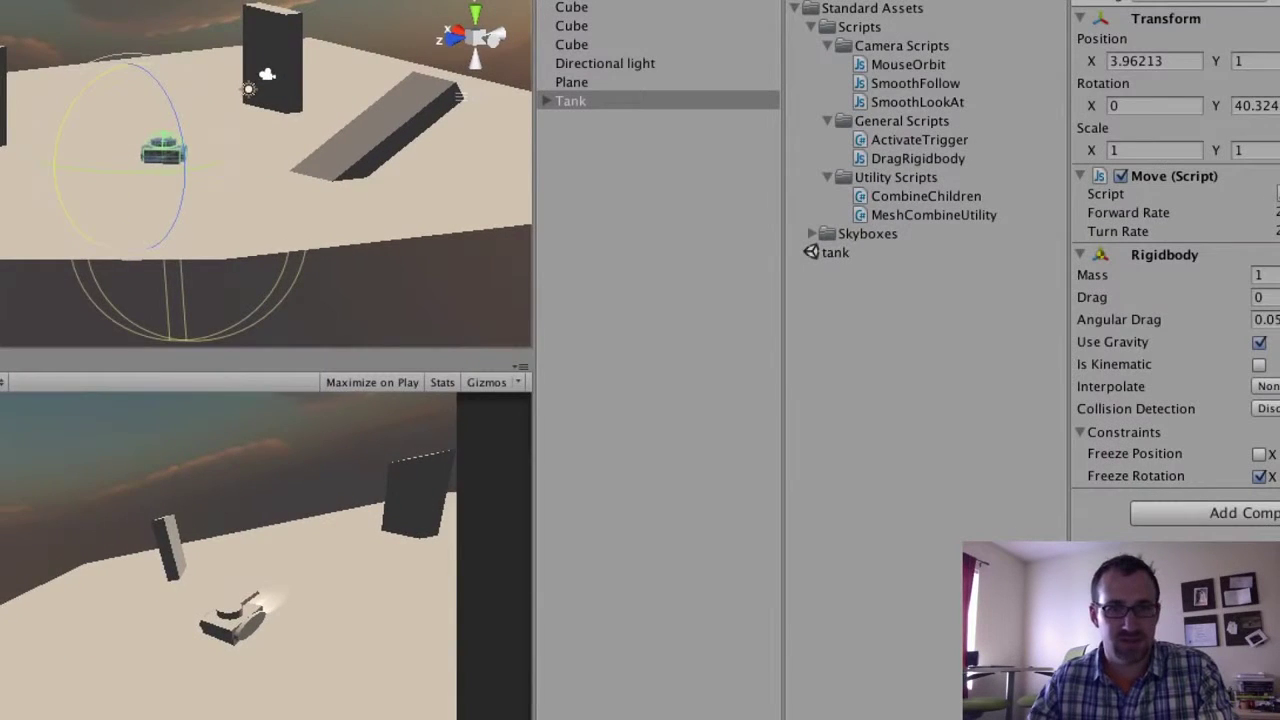
Step: Drive the tank forward, backward and around the walls to test its movement with frozen rotation, and stop the game
key(Up)
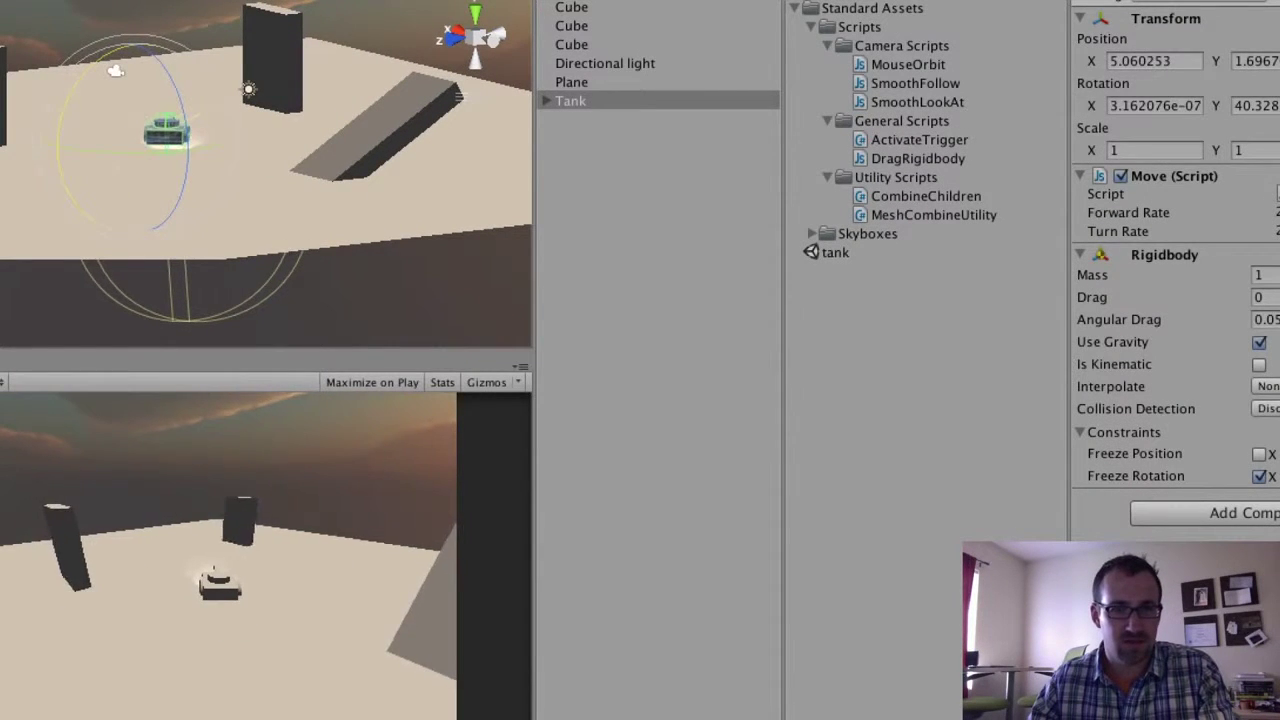
key(Down)
key(Right)
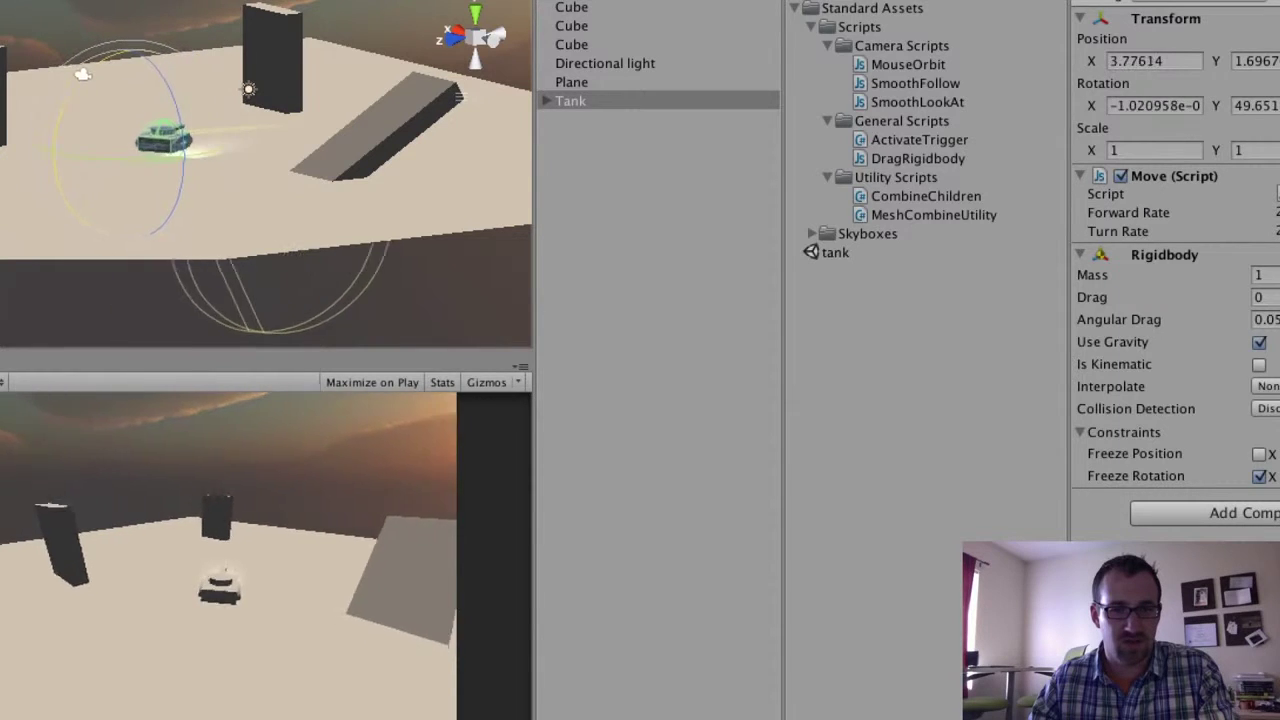
key(Left)
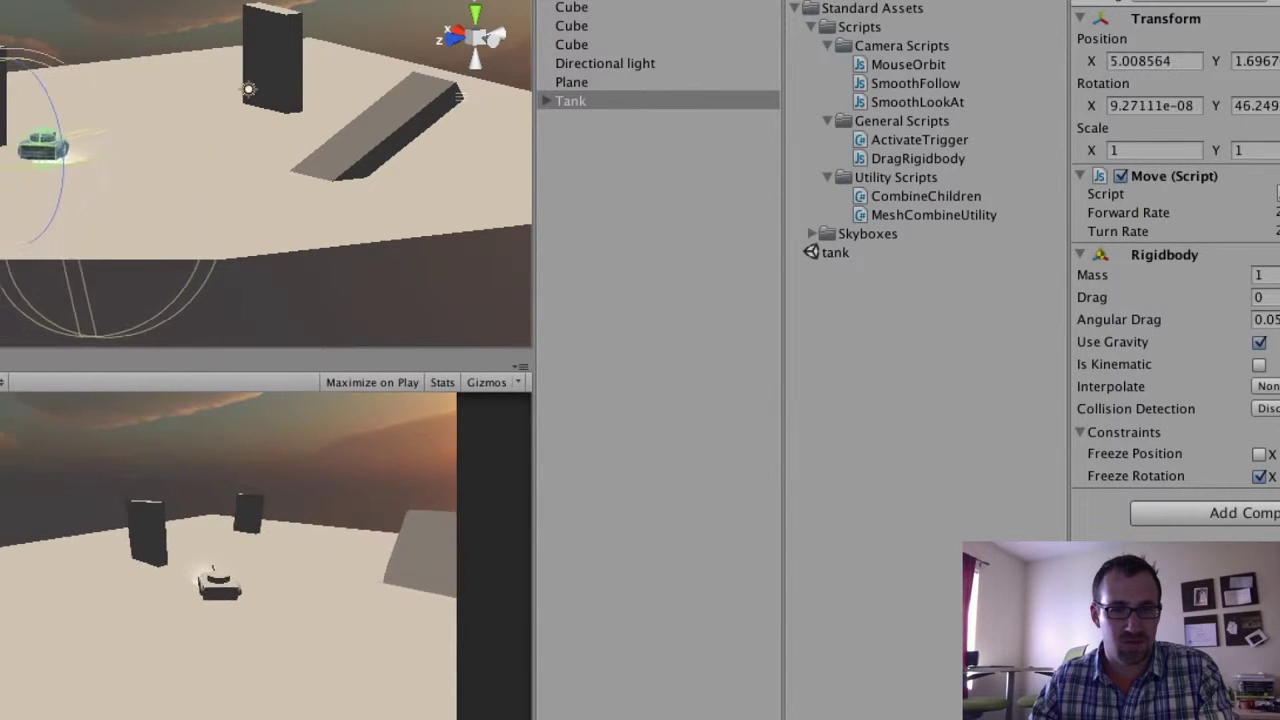
key(Up)
key(Right)
key(Down)
key(Right)
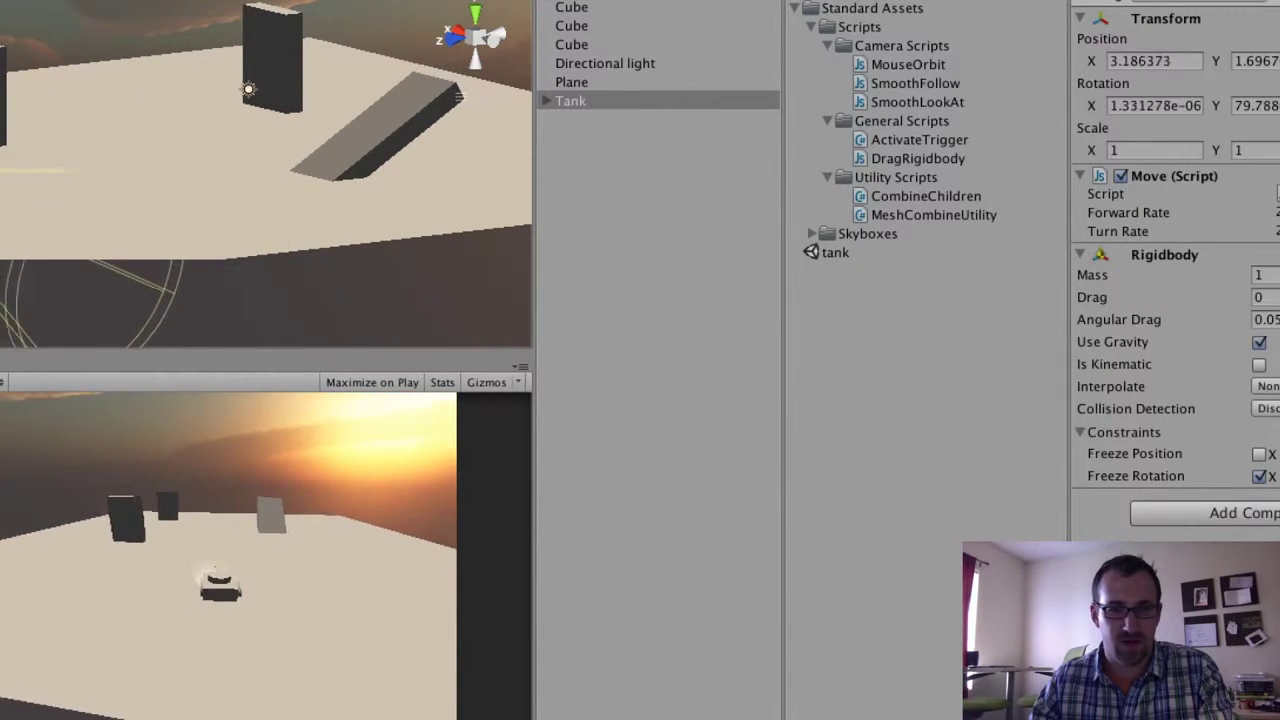
key(Left)
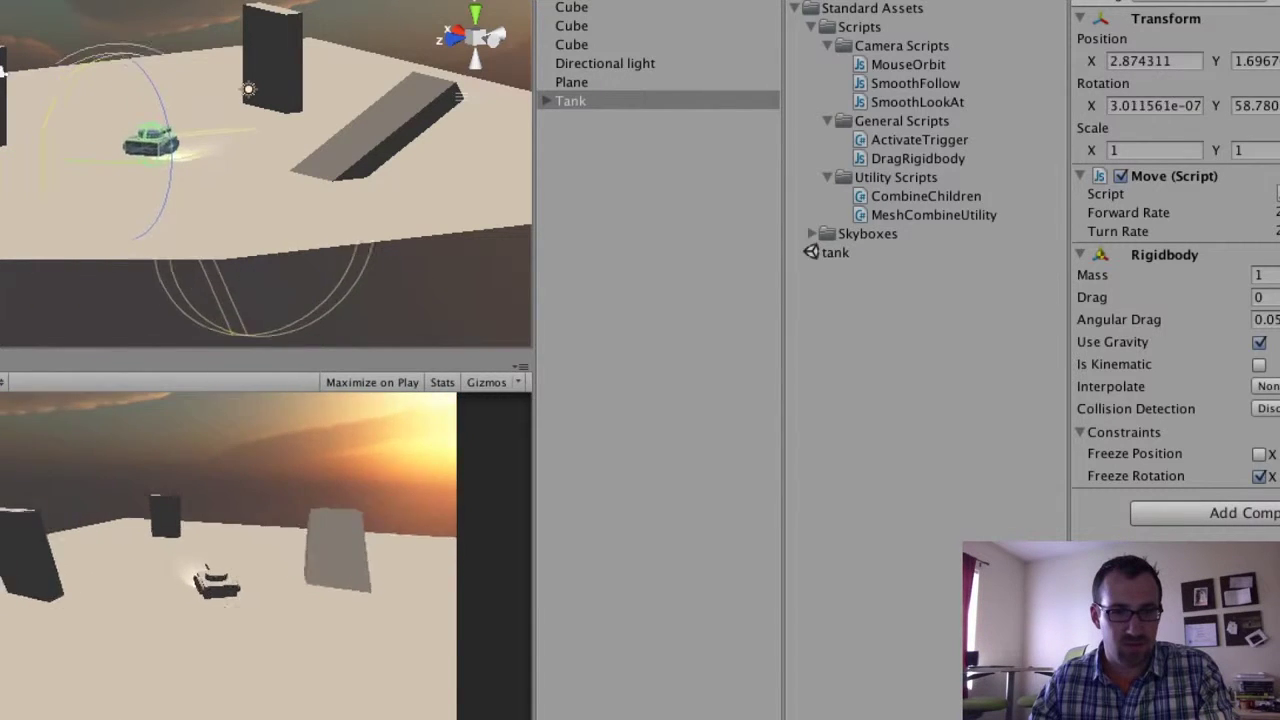
key(Up)
key(Left)
key(Right)
key(Up)
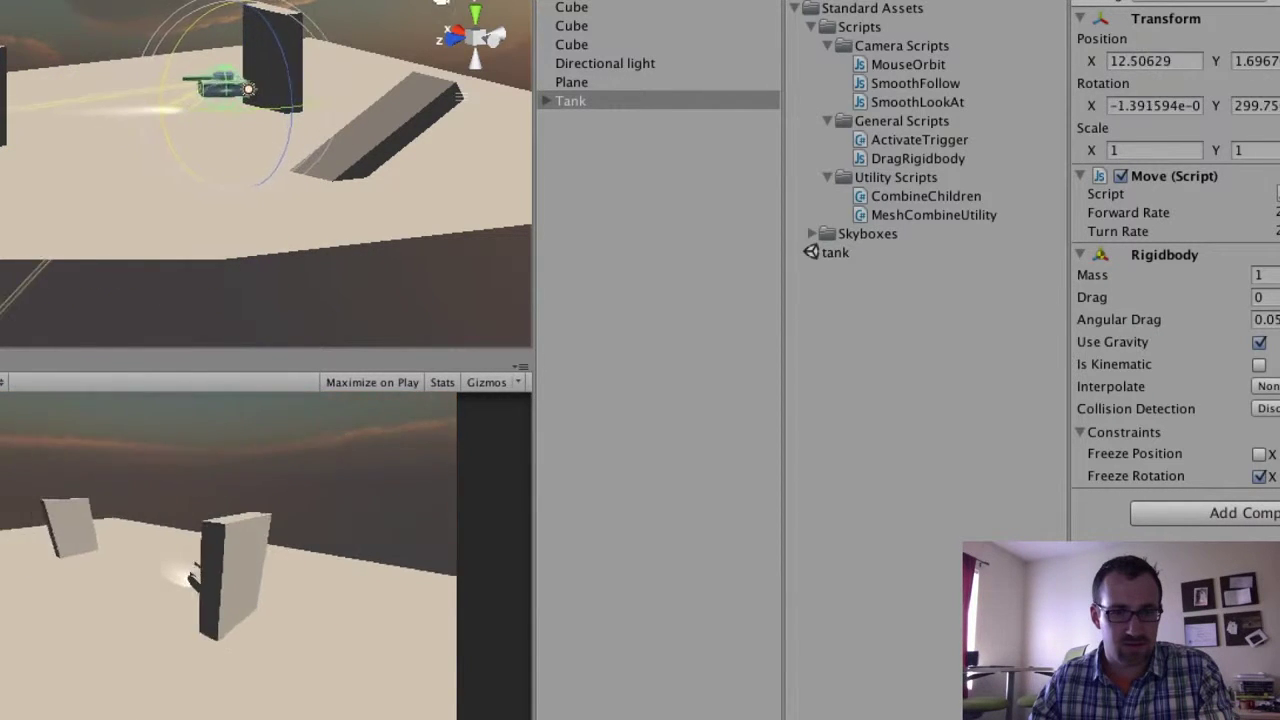
key(Left)
key(Up)
key(Left)
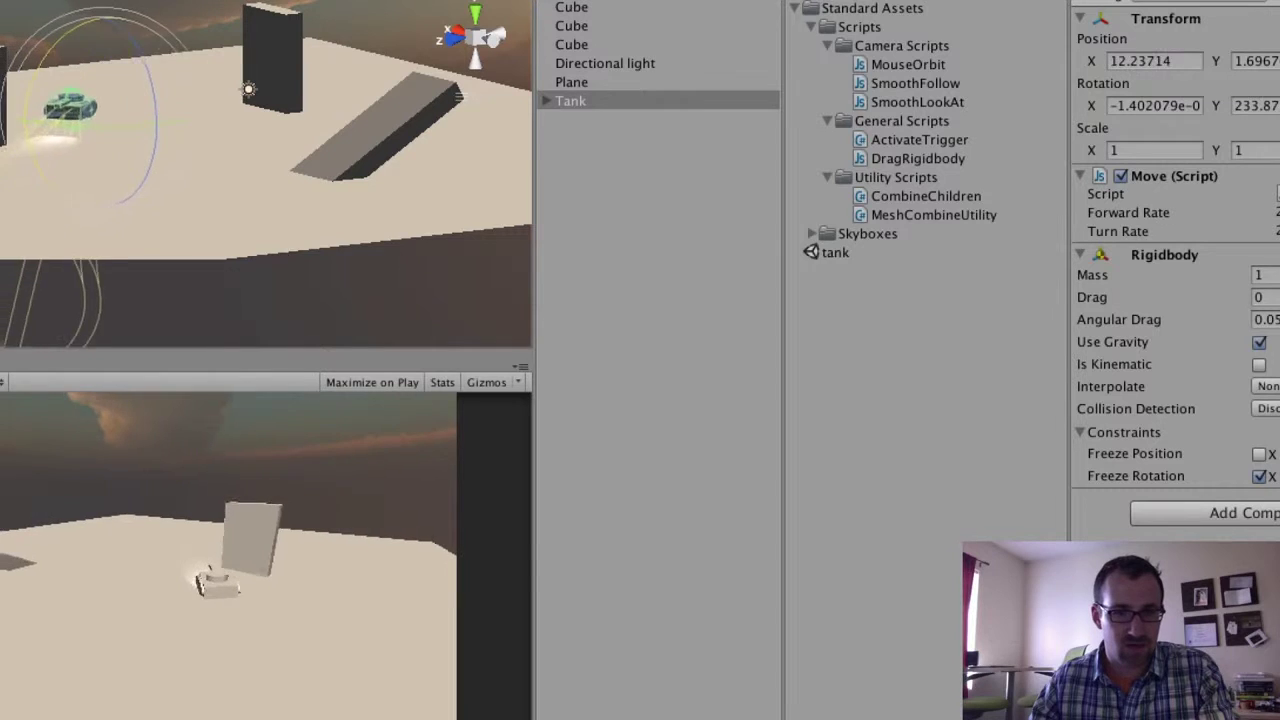
key(Down)
key(Left)
key(Right)
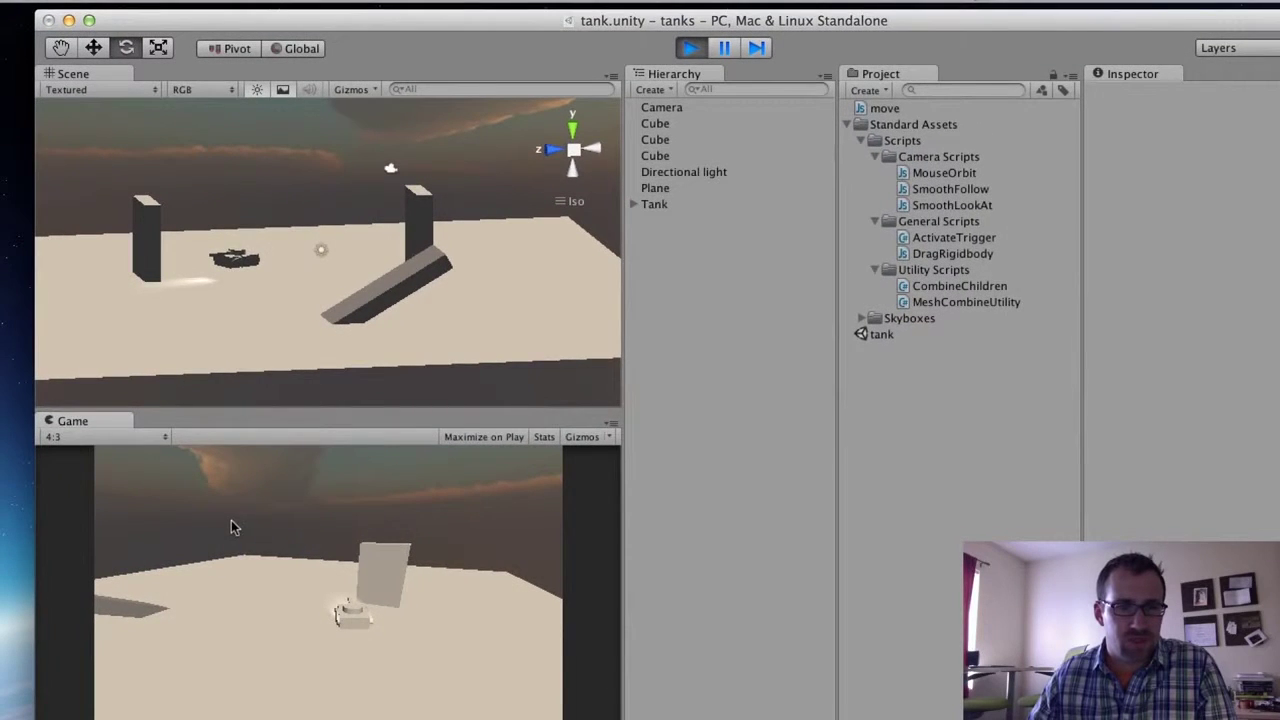
click(692, 48)
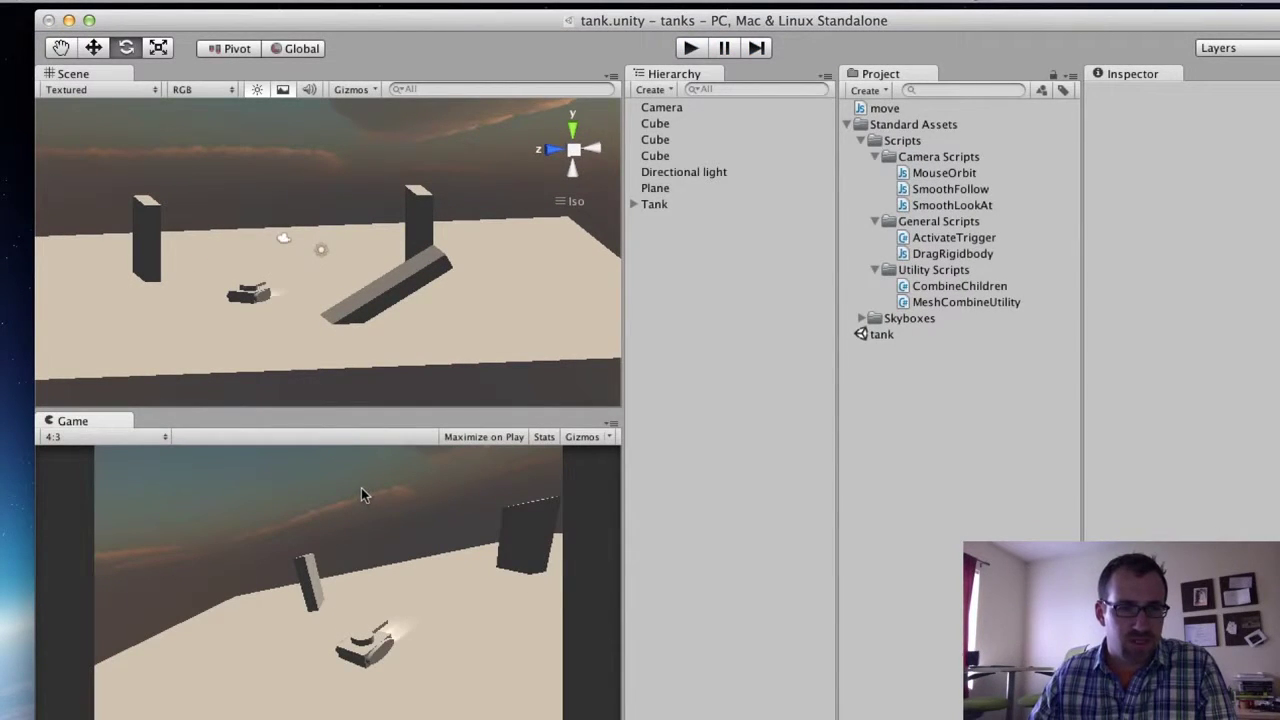
Step: Run the game again to check how the tank drives near the walls and ramp, and stop it
key(super+p)
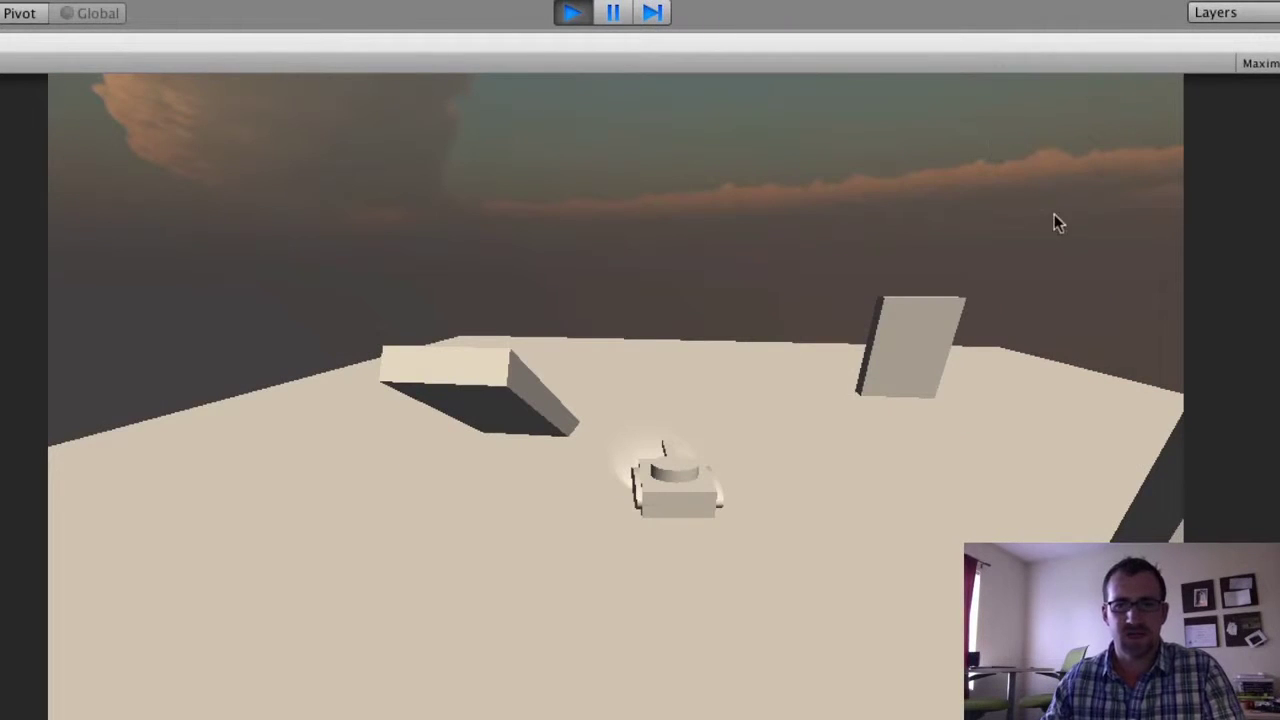
click(576, 14)
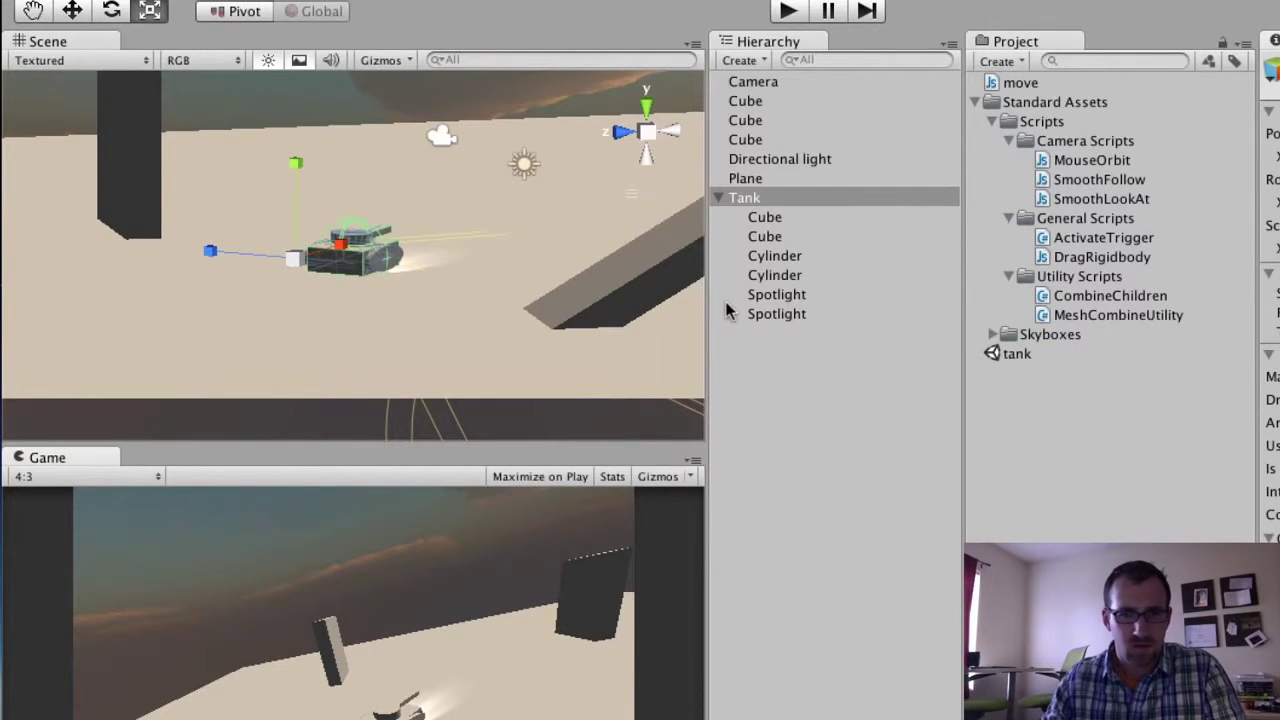
click(789, 11)
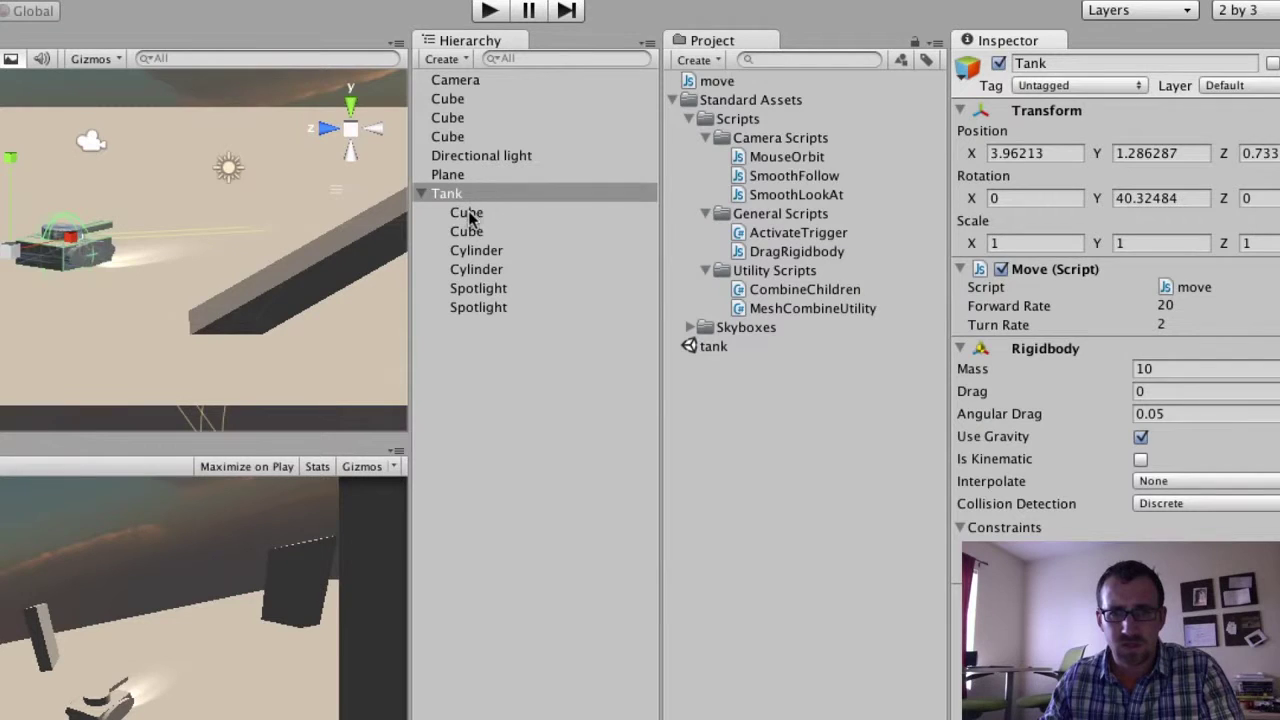
Step: Examine the colliders on the tank's two child Cubes and its first child Cylinder
click(468, 216)
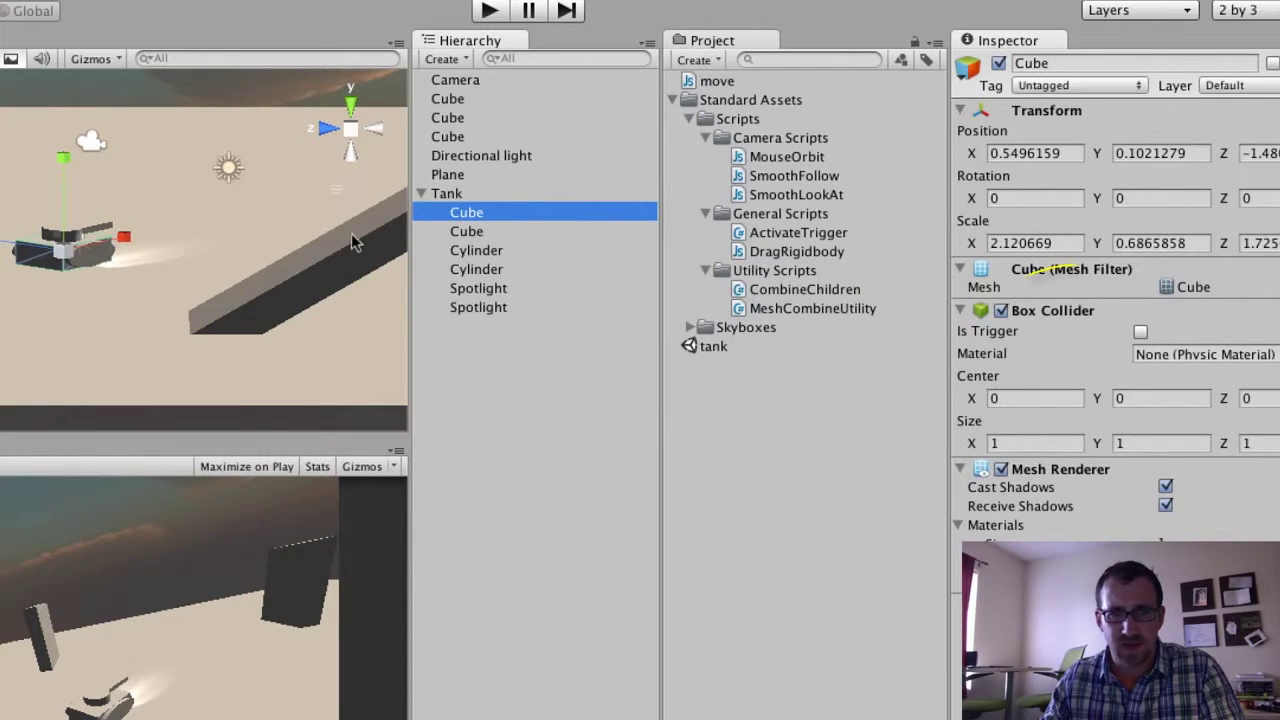
alt+drag(160, 270, 110, 240)
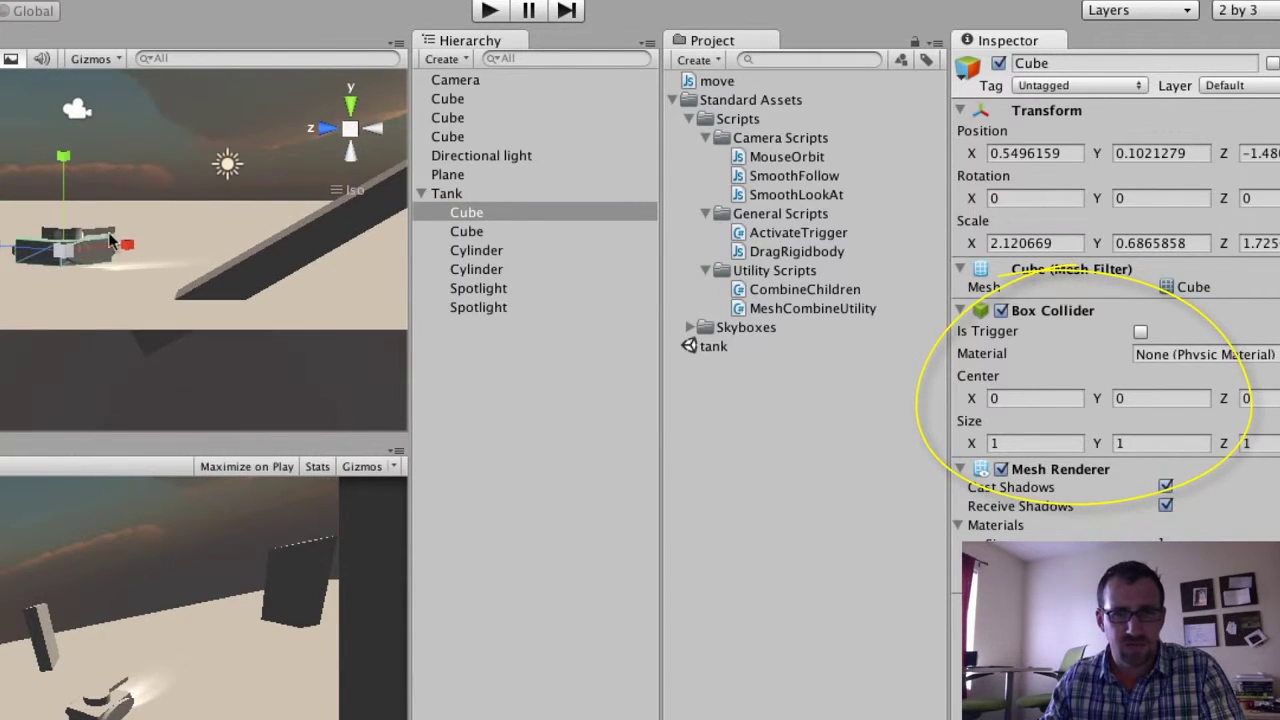
click(474, 235)
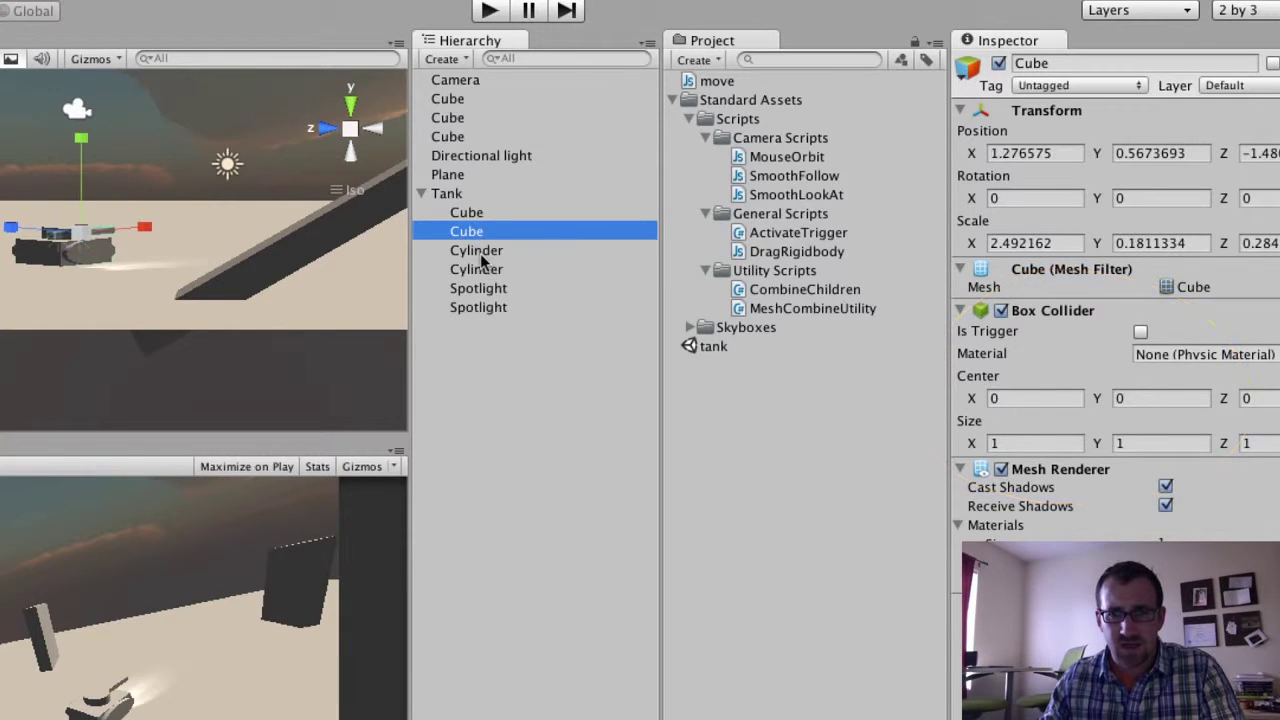
click(479, 252)
alt+drag(210, 300, 155, 275)
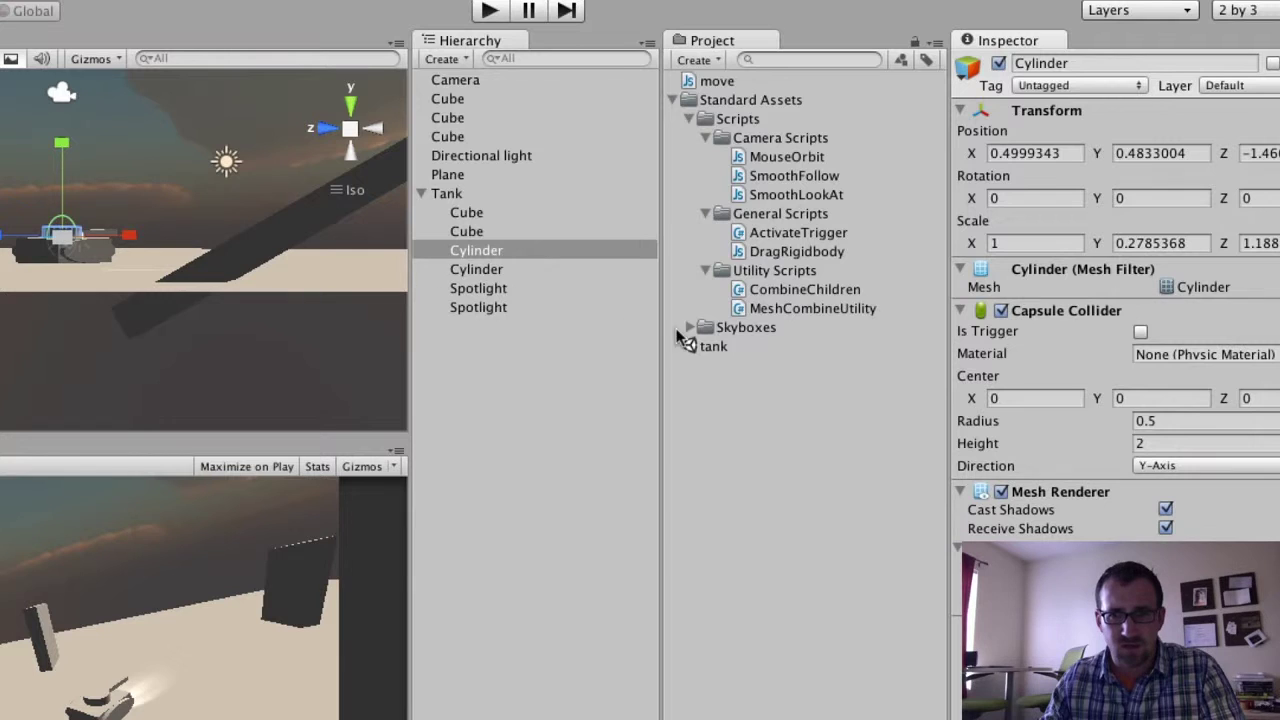
Step: Disable the Capsule Collider on the tank's second child Cylinder and test-drive the tank to the ramp in a short game run
click(531, 270)
alt+drag(305, 290, 173, 318)
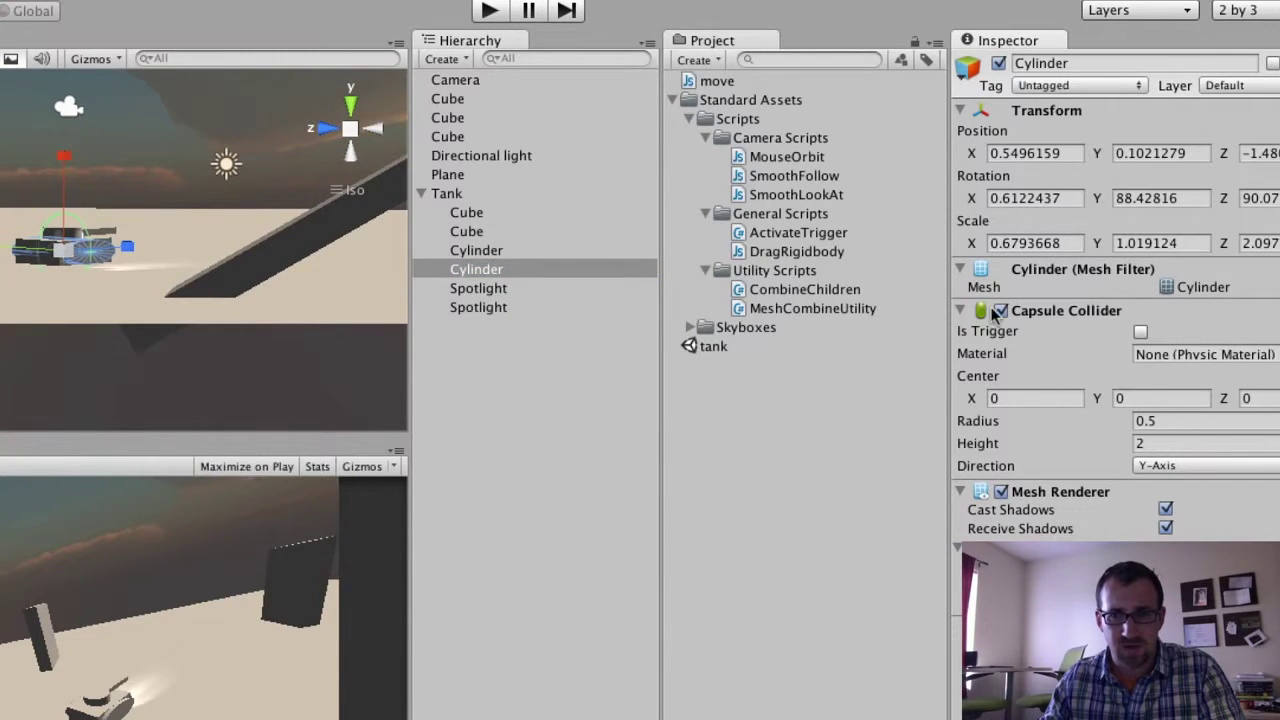
alt+drag(290, 250, 220, 340)
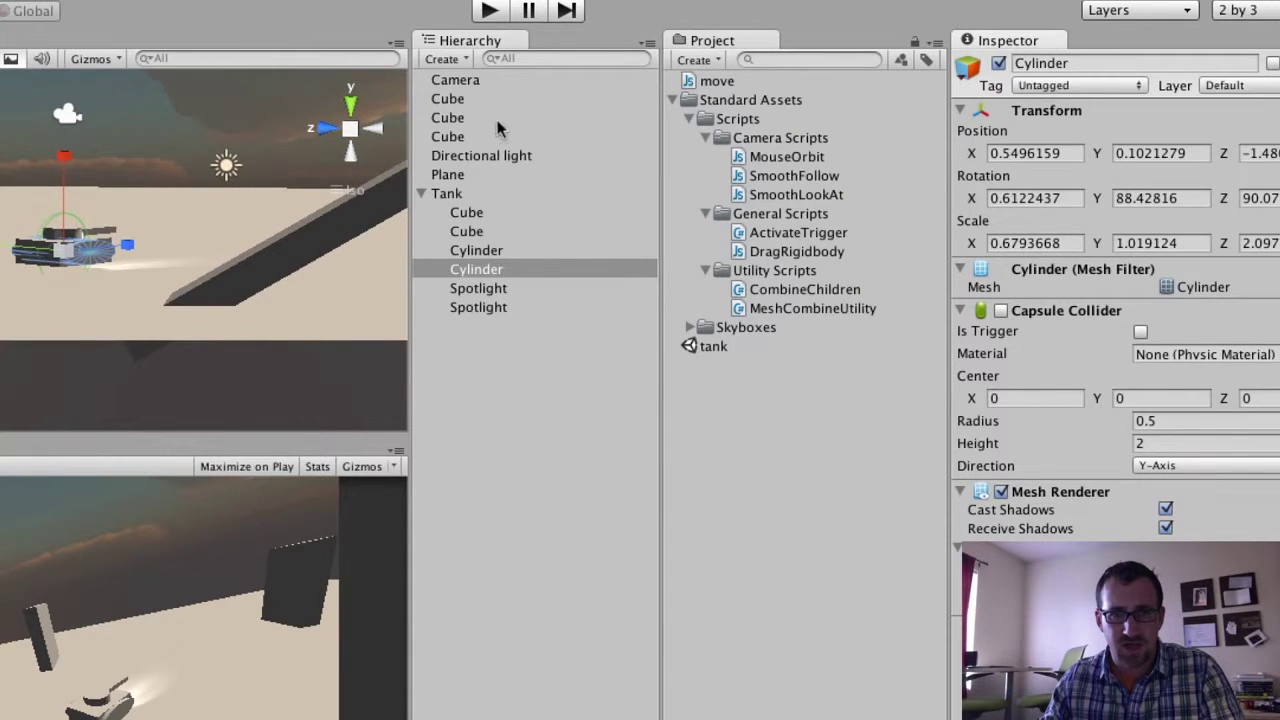
click(488, 10)
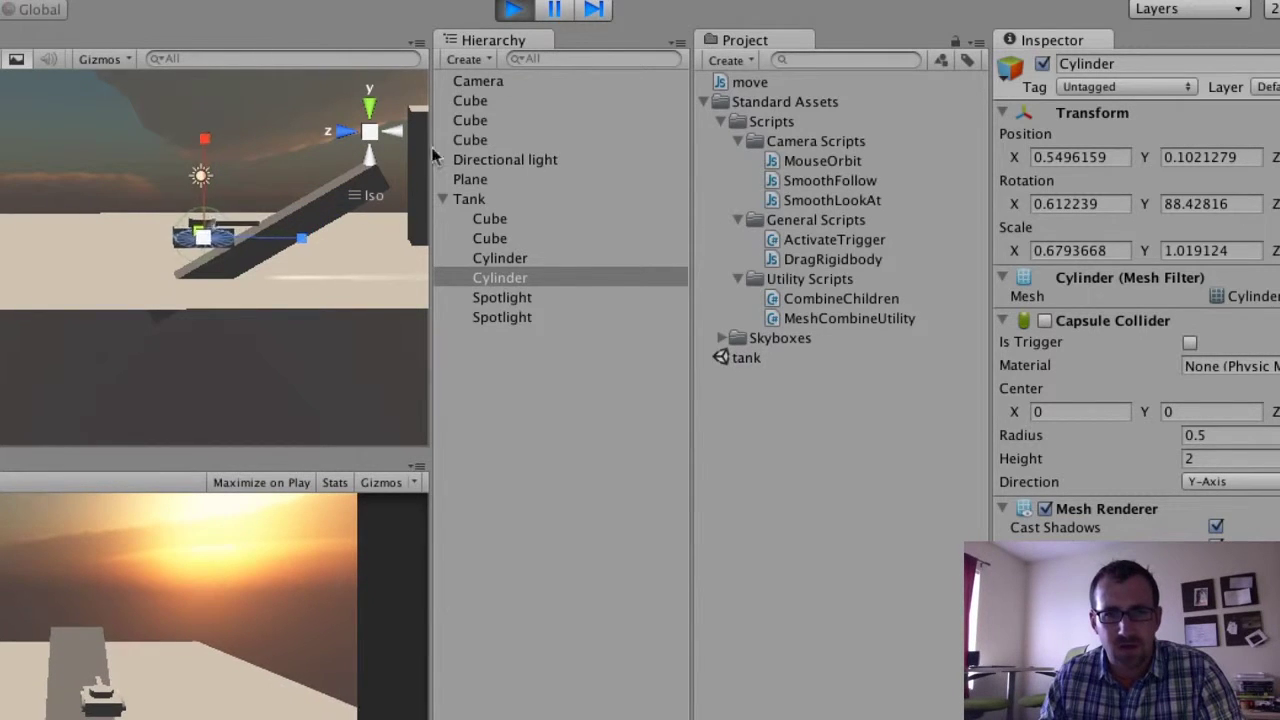
click(512, 12)
Step: Unfreeze the Tank's Rigidbody rotation on the X and Z axes
click(488, 216)
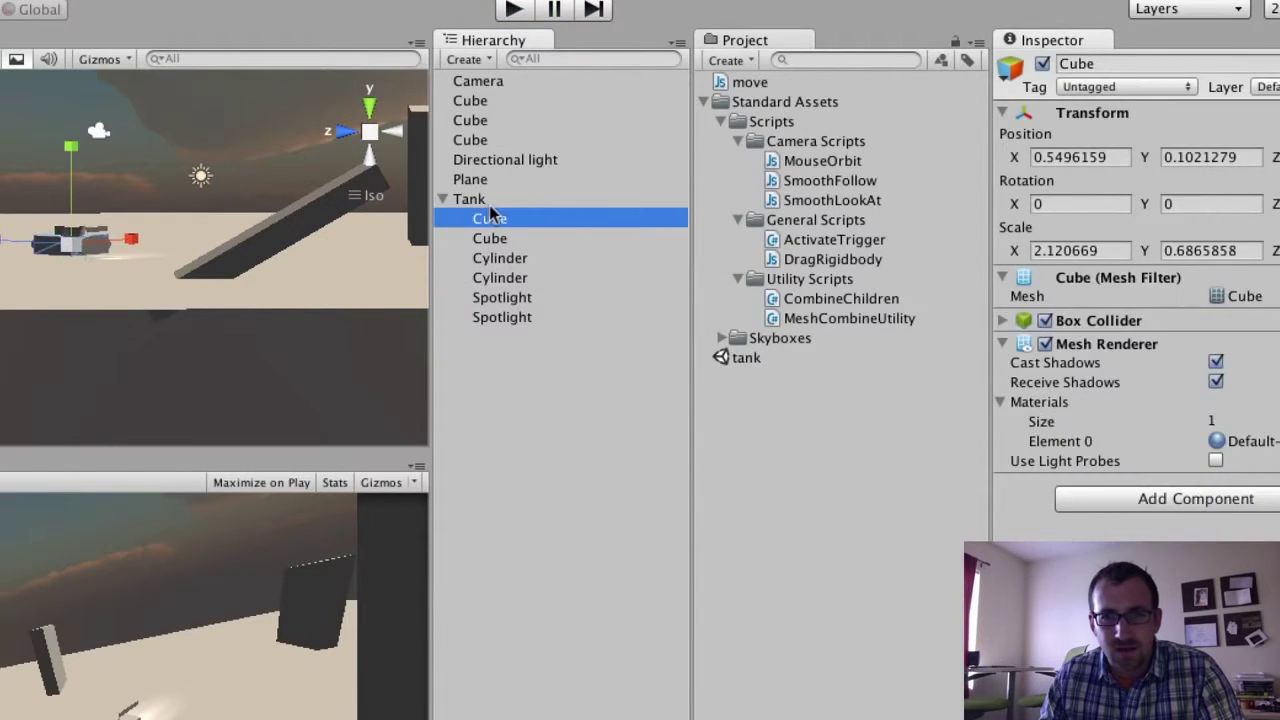
click(497, 200)
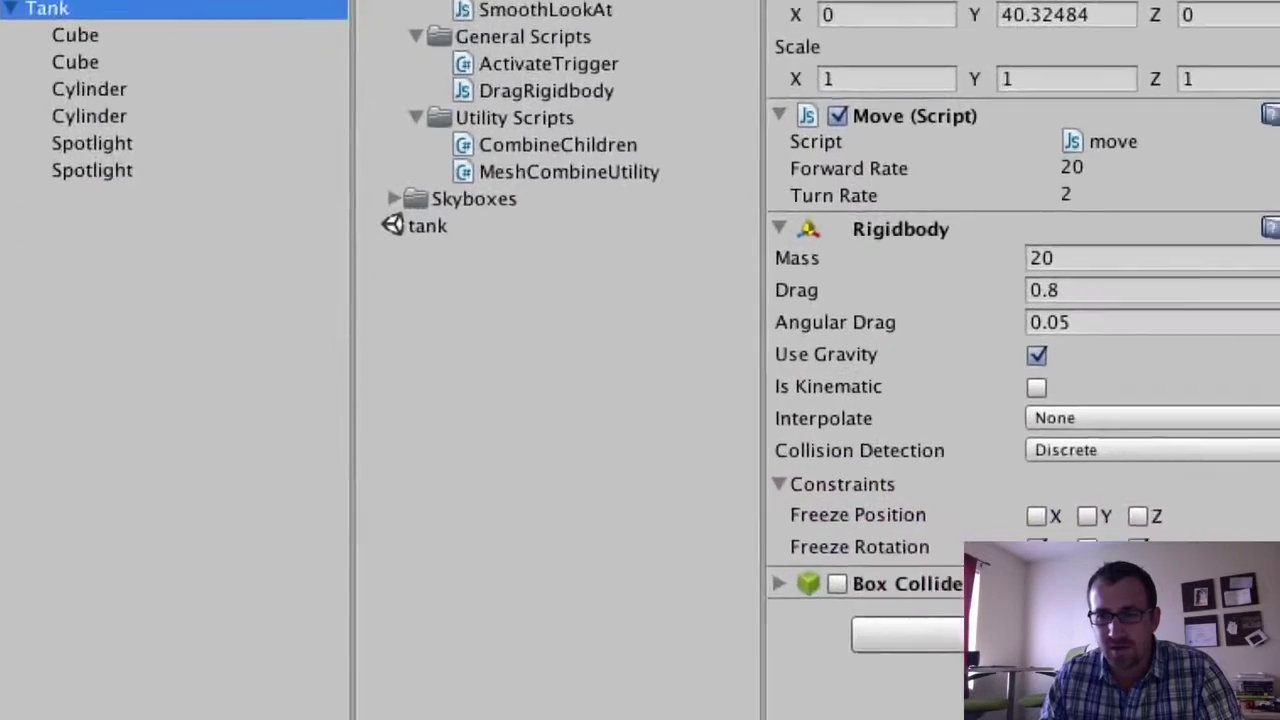
click(1264, 592)
click(1190, 592)
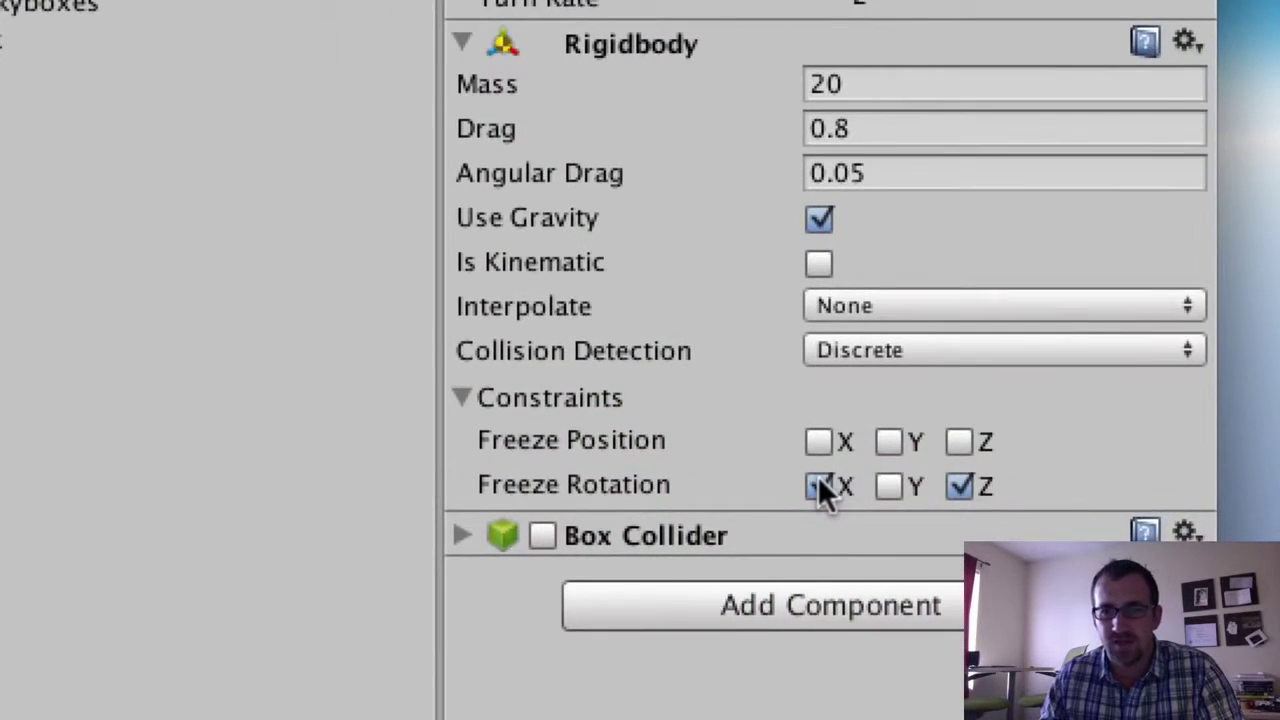
click(818, 486)
click(959, 486)
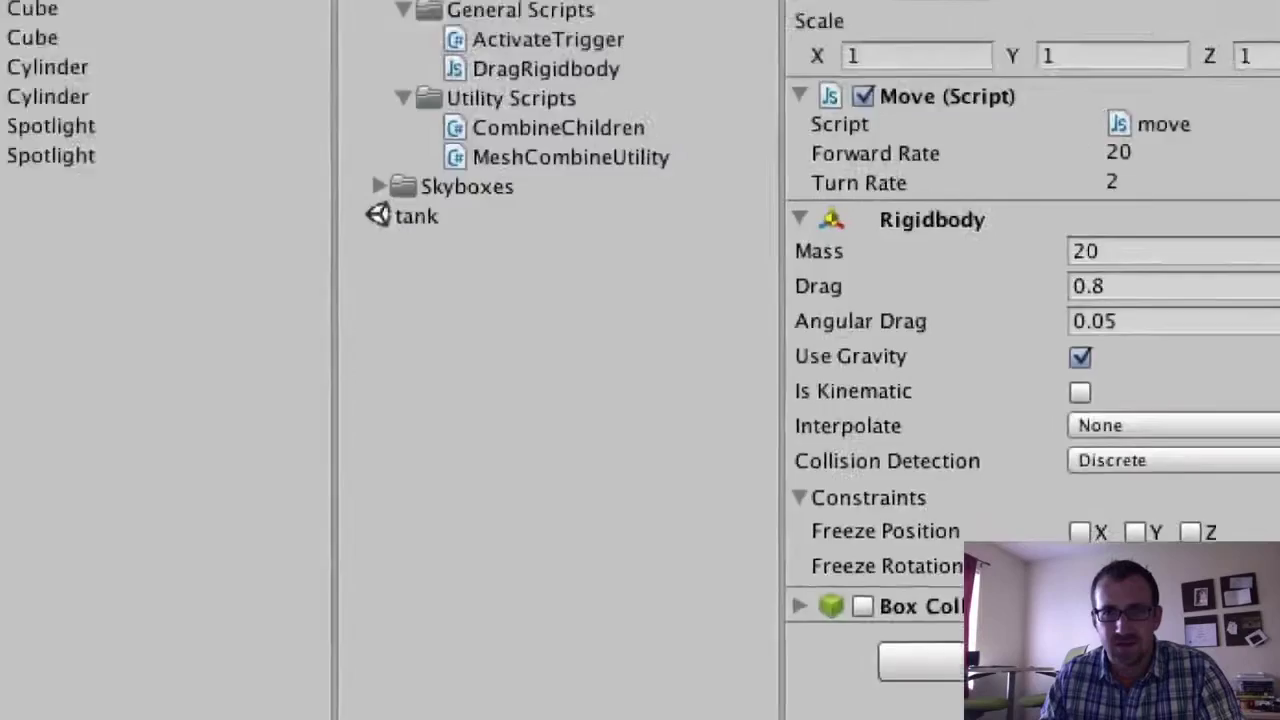
Step: Run the game, drive the tank onto the ramp and around the scene to test its free rotation, and stop the game
click(607, 12)
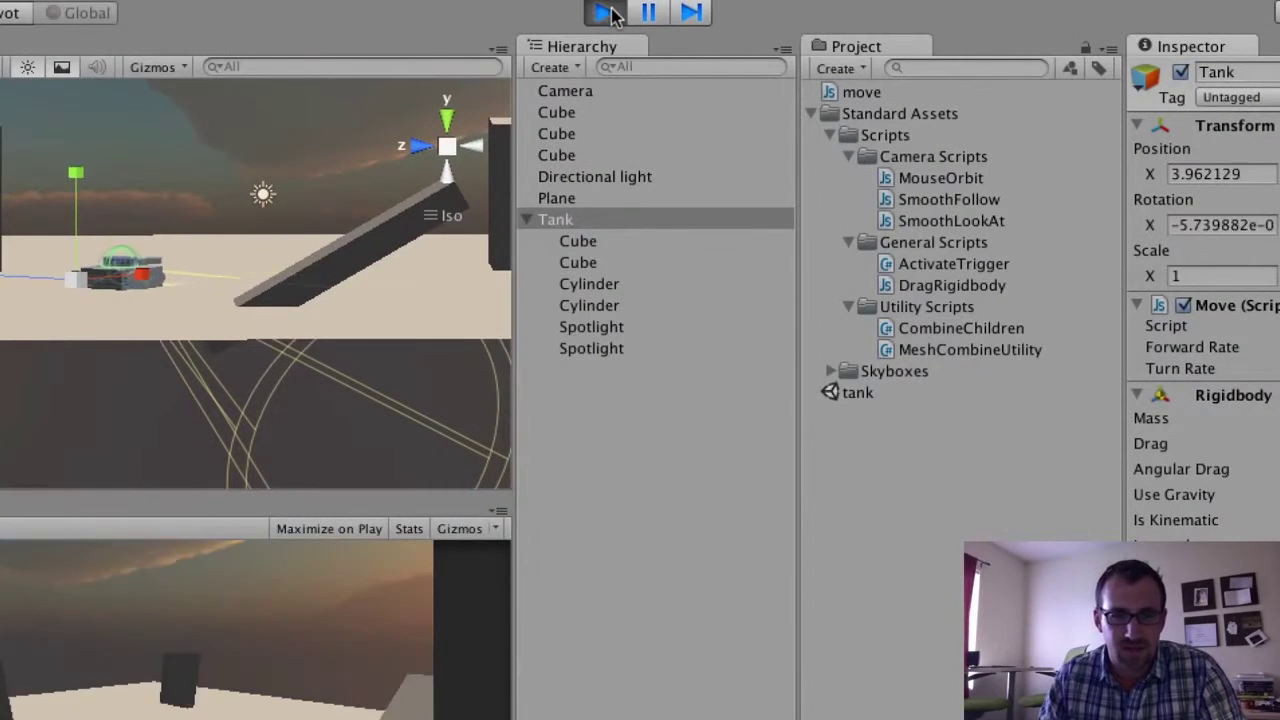
key(Up)
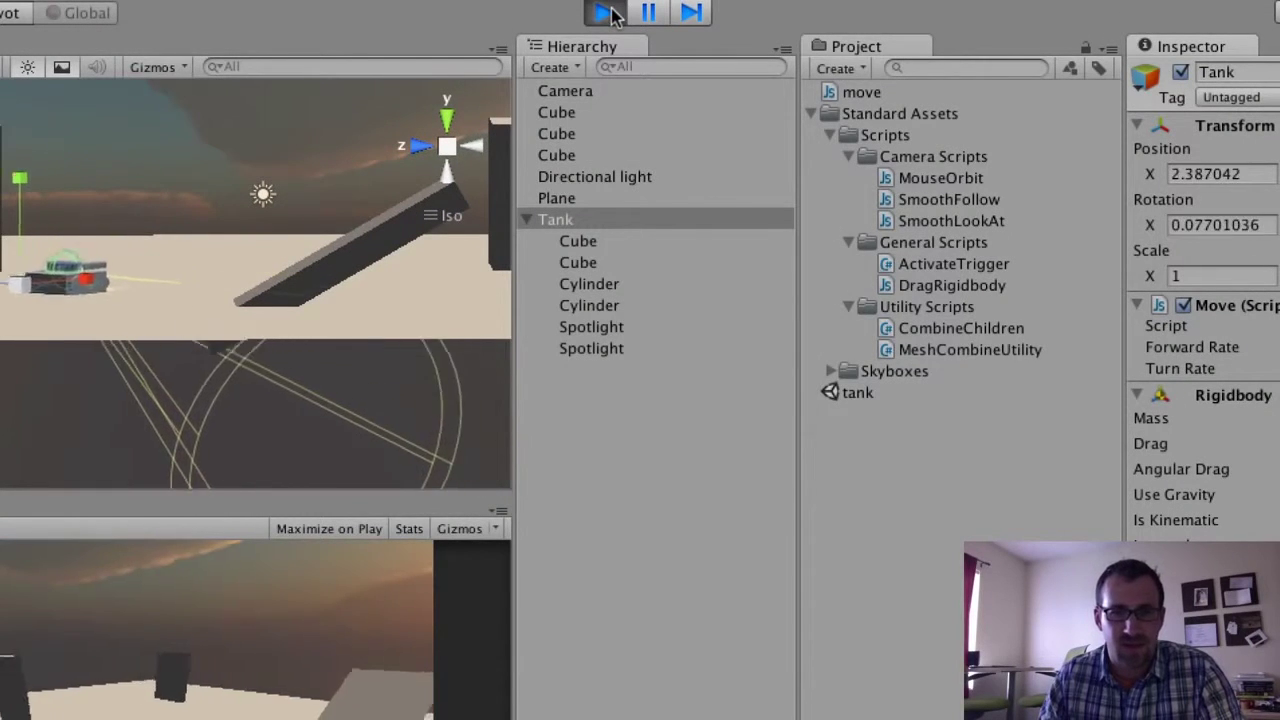
key(Up)
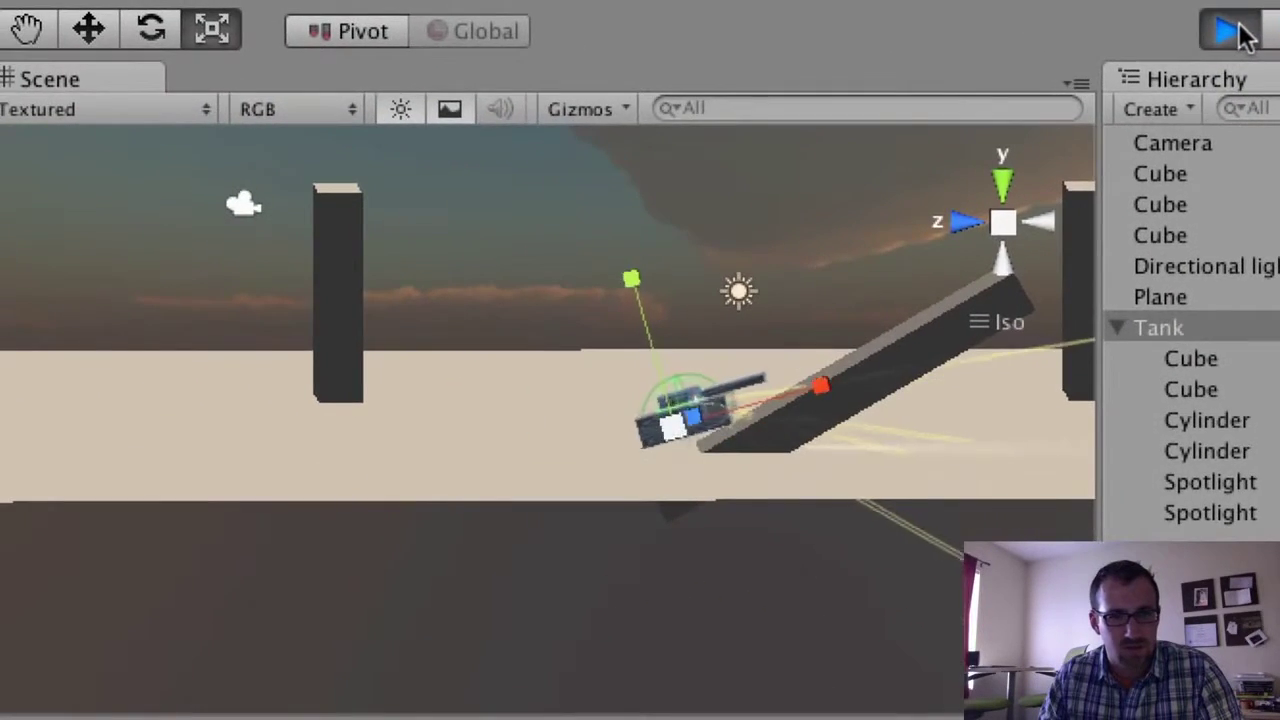
key(Up)
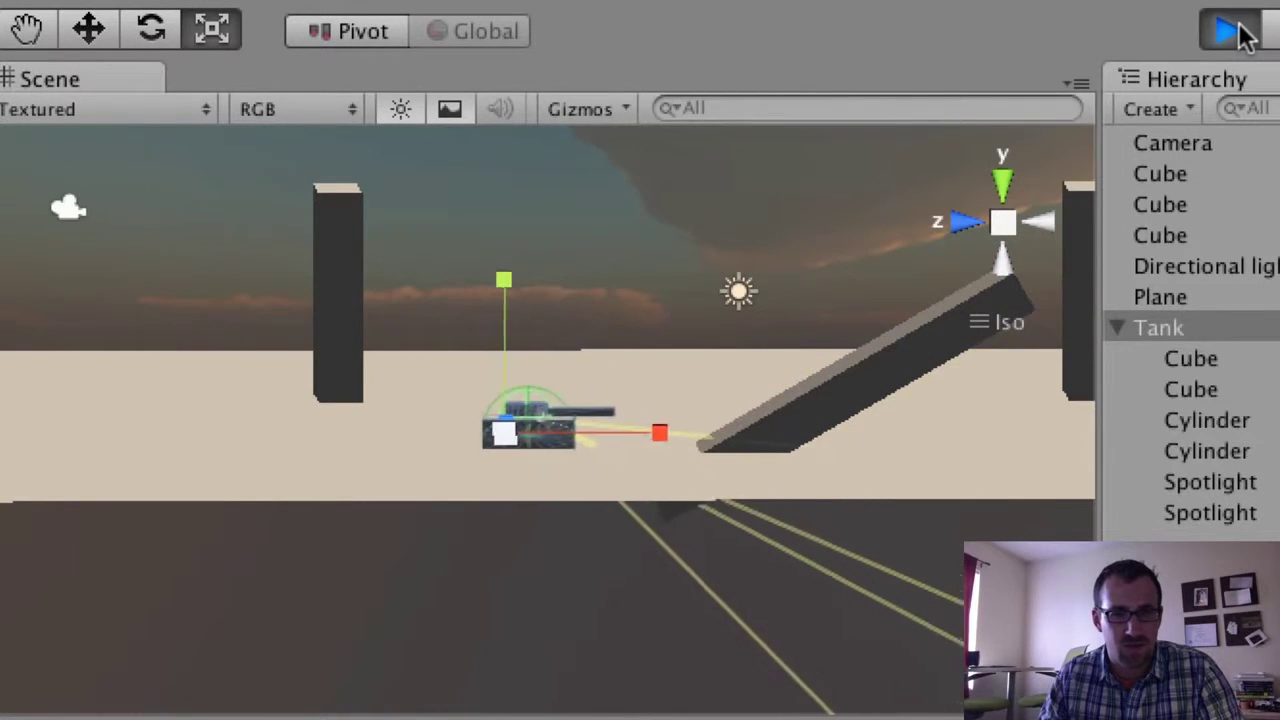
key(Up)
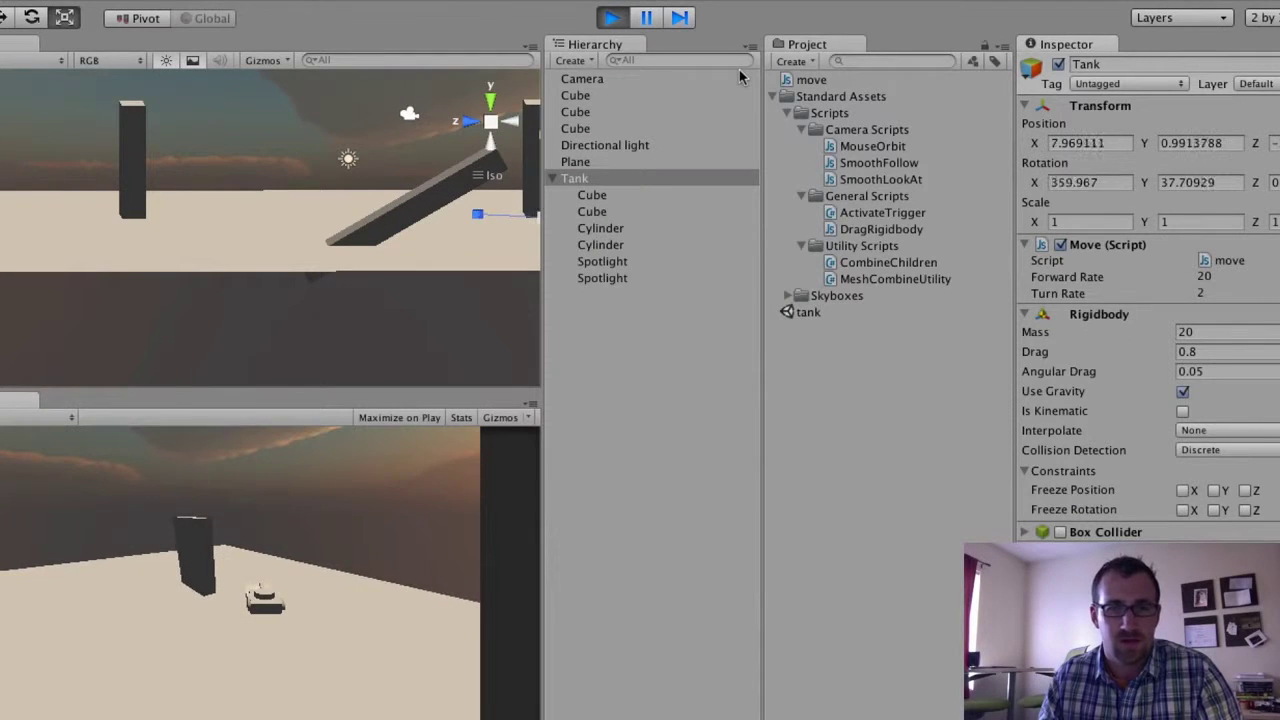
key(Left)
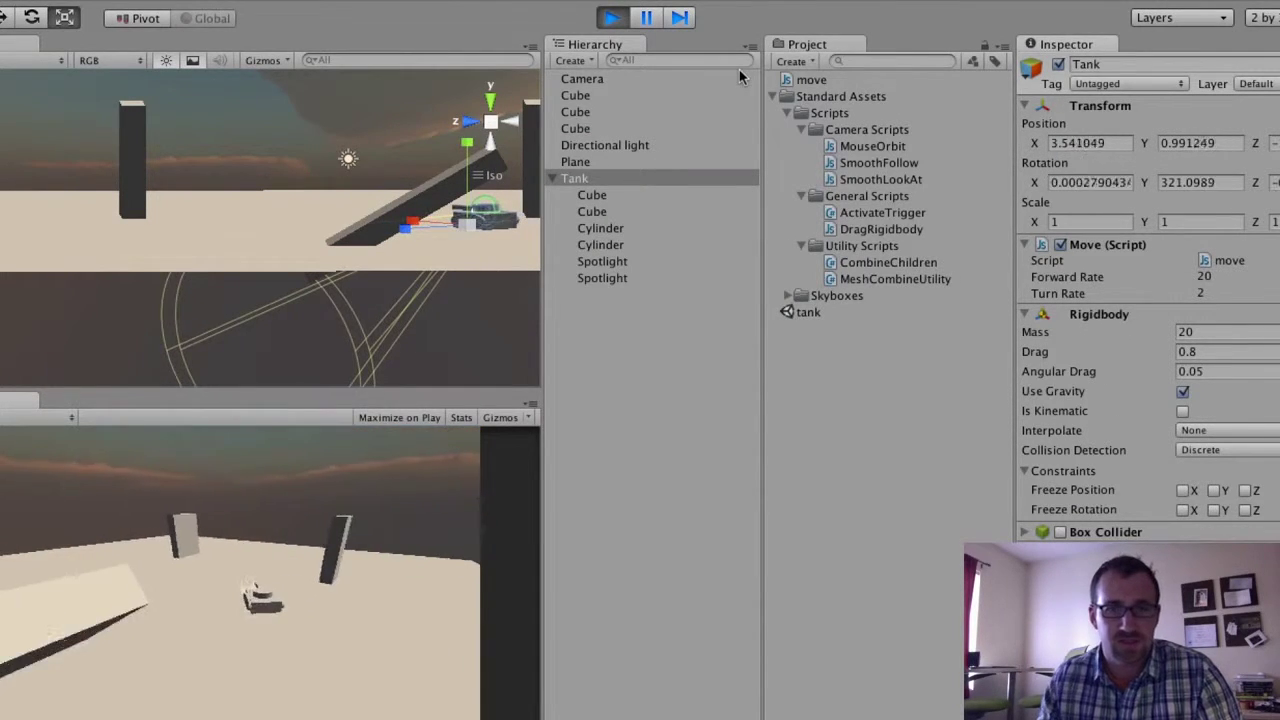
click(611, 17)
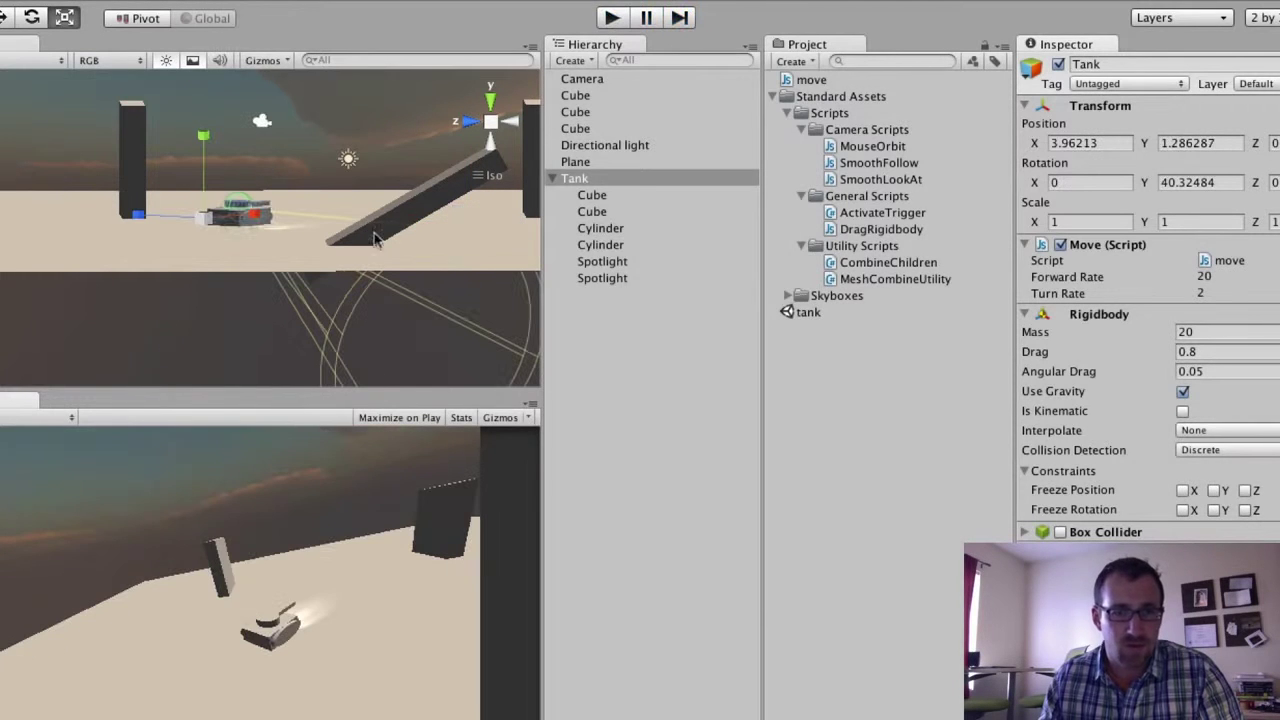
Step: Raise the far wall Cube into the air to a Y position of about 6.26 and run the game briefly to see whether it falls
click(133, 152)
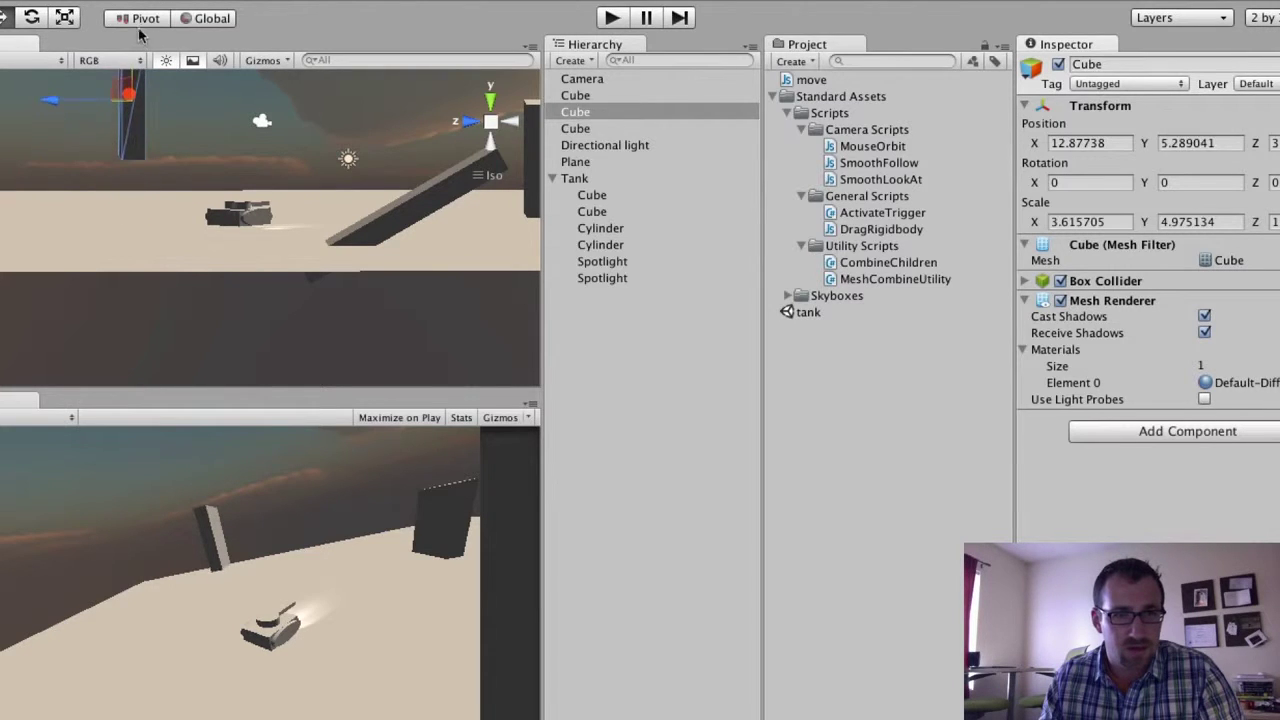
click(610, 17)
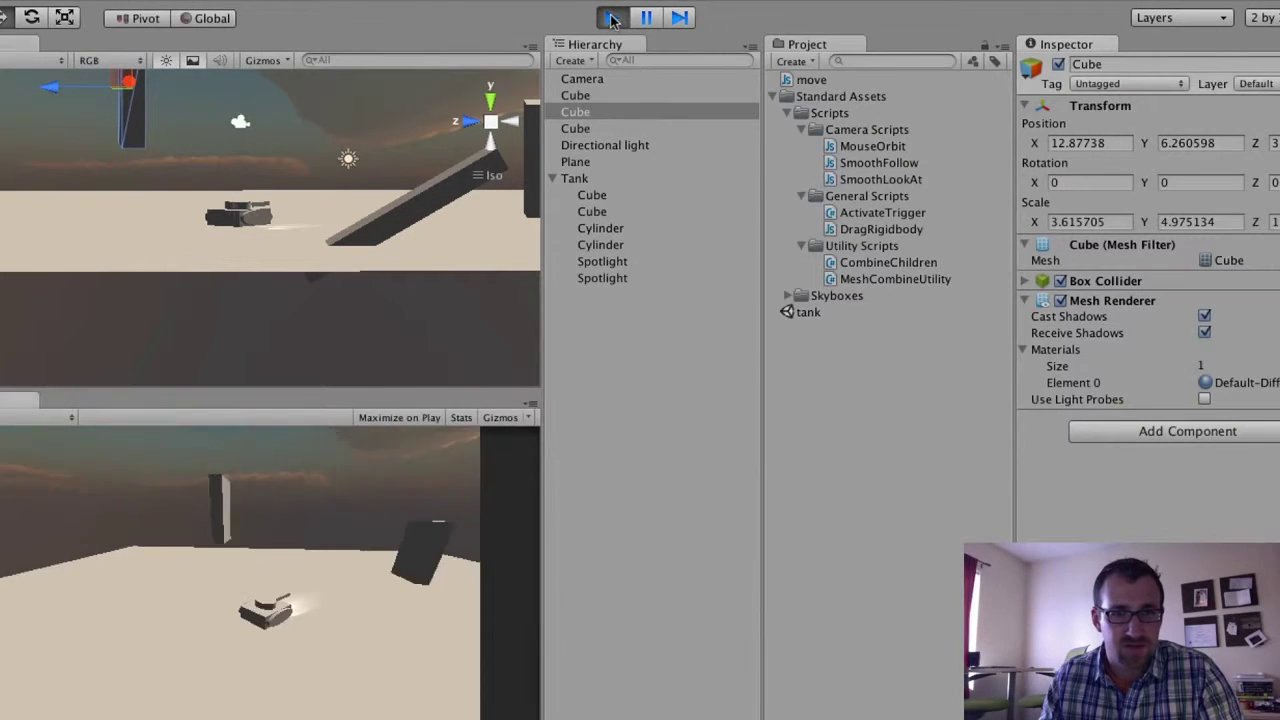
mouse_move(250, 150)
alt+mouse_down()
mouse_move(214, 115)
mouse_move(229, 120)
mouse_move(219, 93)
mouse_move(240, 132)
alt+mouse_up()
middle_drag(246, 120, 241, 191)
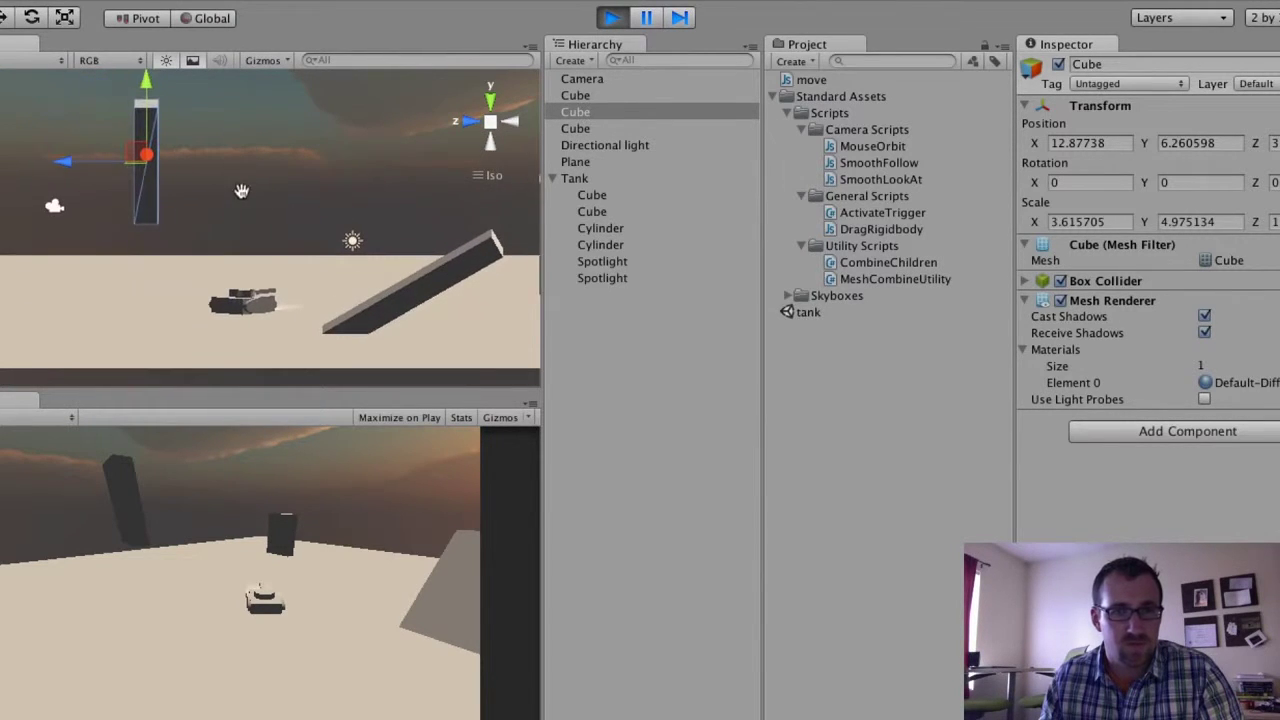
click(613, 18)
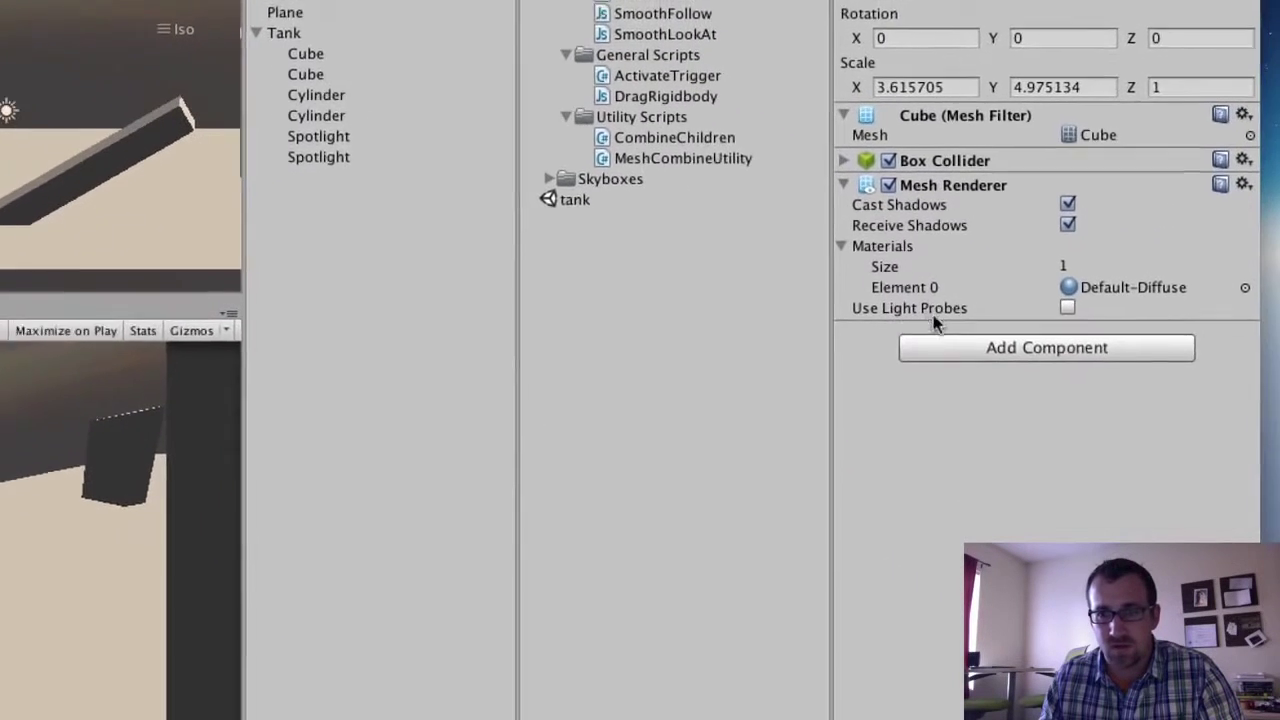
Step: Add a Rigidbody physics component to the raised wall Cube
click(1187, 431)
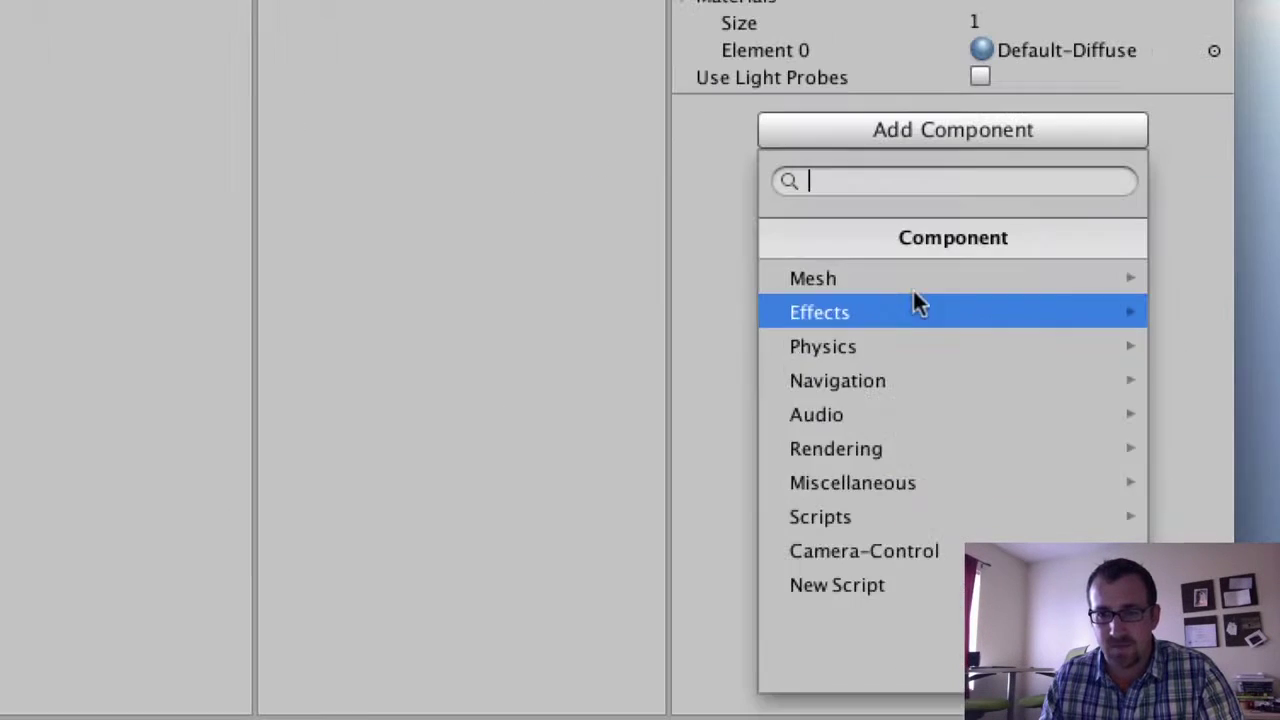
click(974, 505)
click(863, 277)
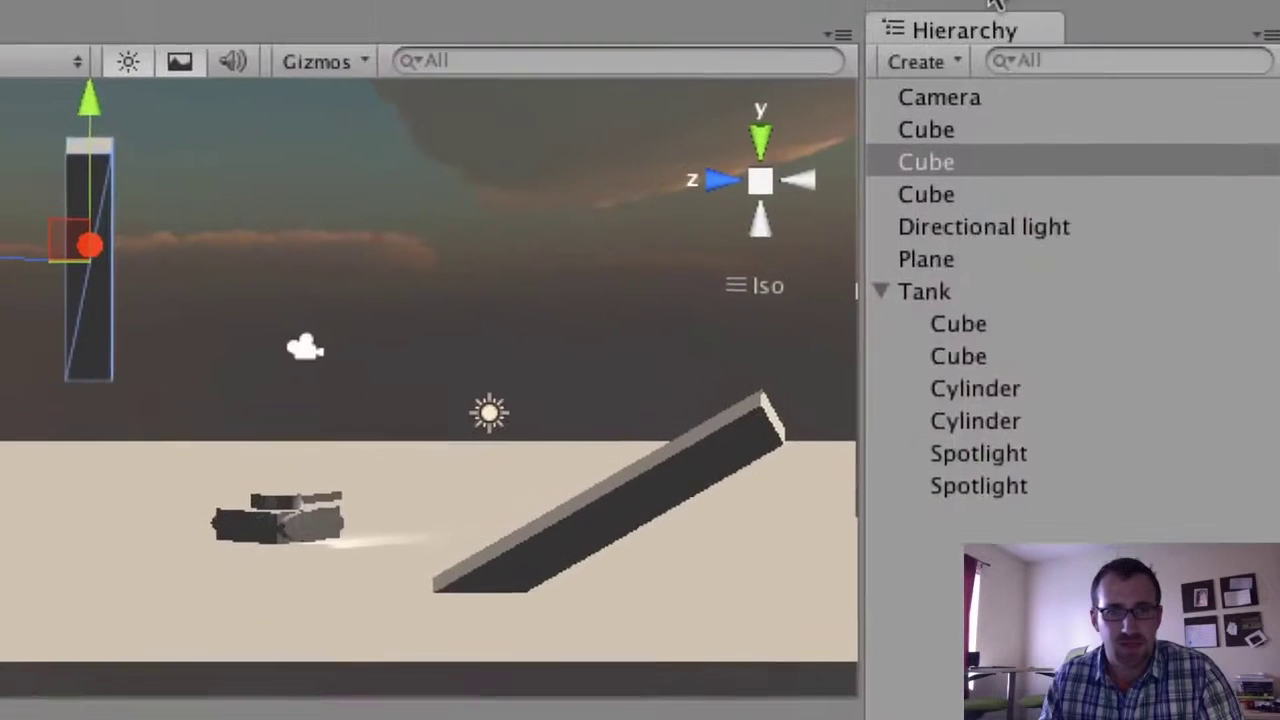
Step: Run the game briefly to test how the raised wall Cube falls under gravity, and stop it
click(997, 0)
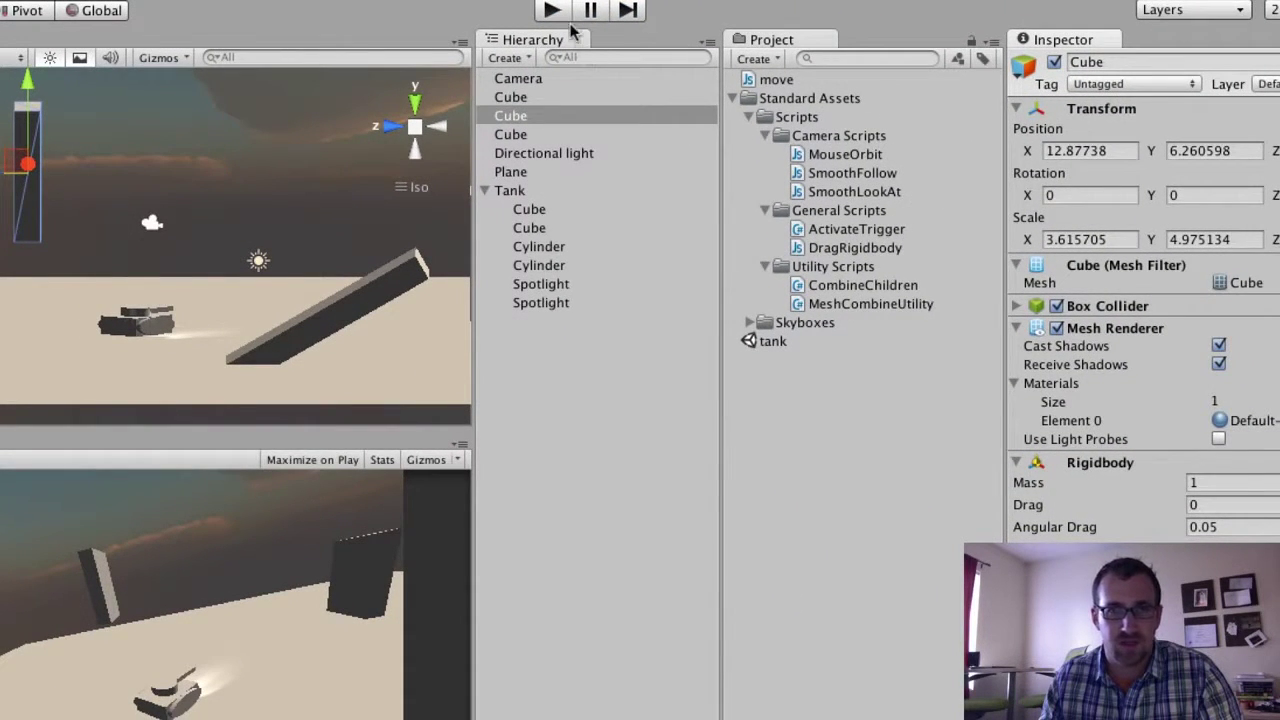
click(556, 12)
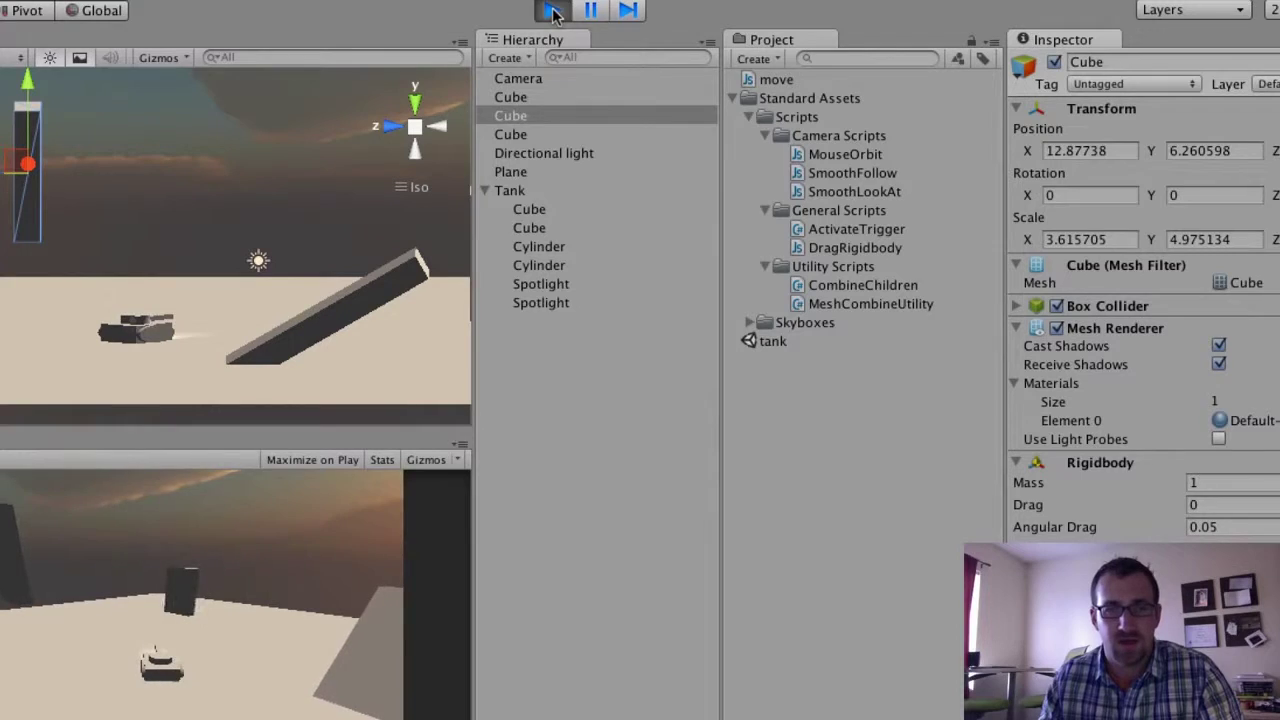
click(554, 11)
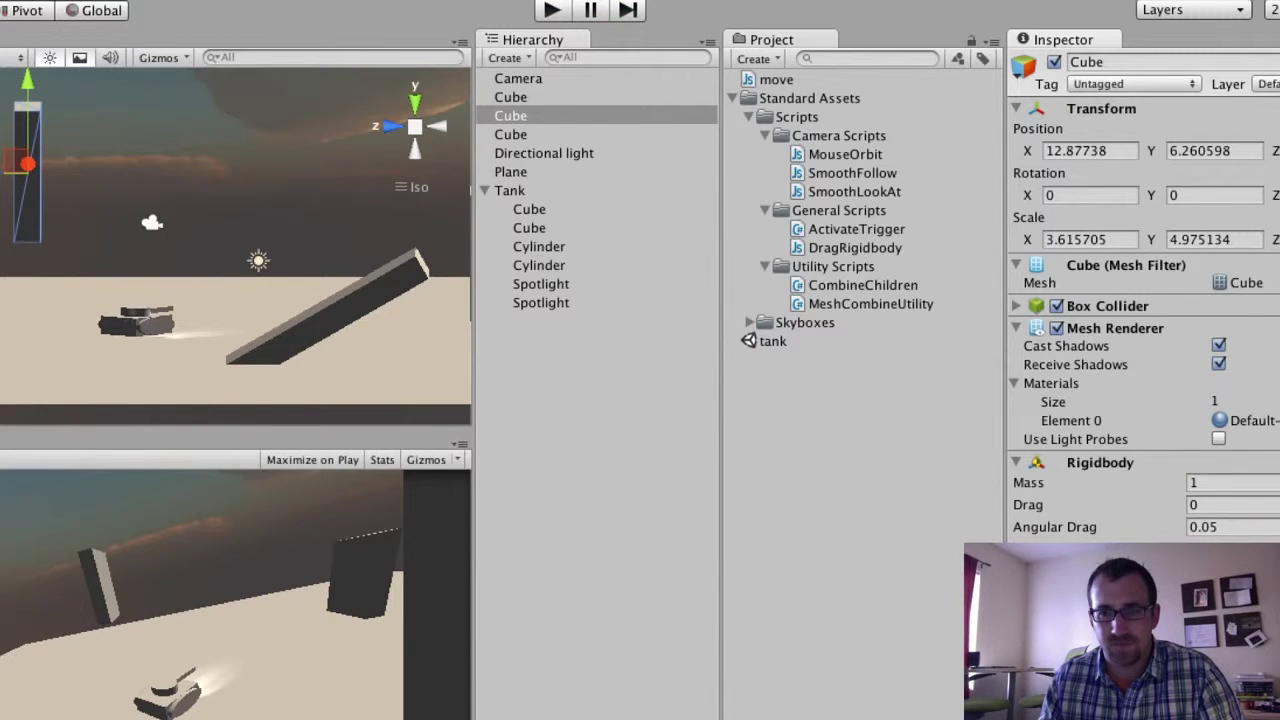
Step: Examine the components of the Tank and its child Cubes, Cylinders and first Spotlight, checking which colliders are enabled
alt+drag(277, 325, 308, 233)
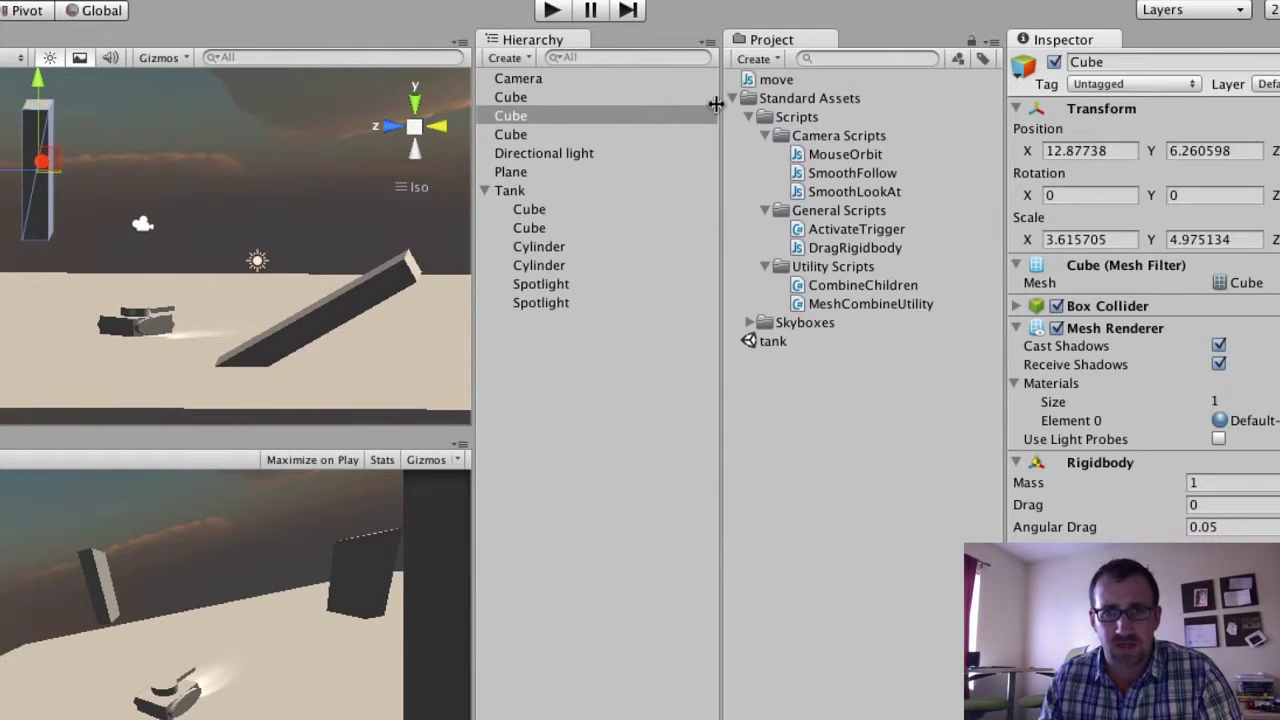
click(510, 190)
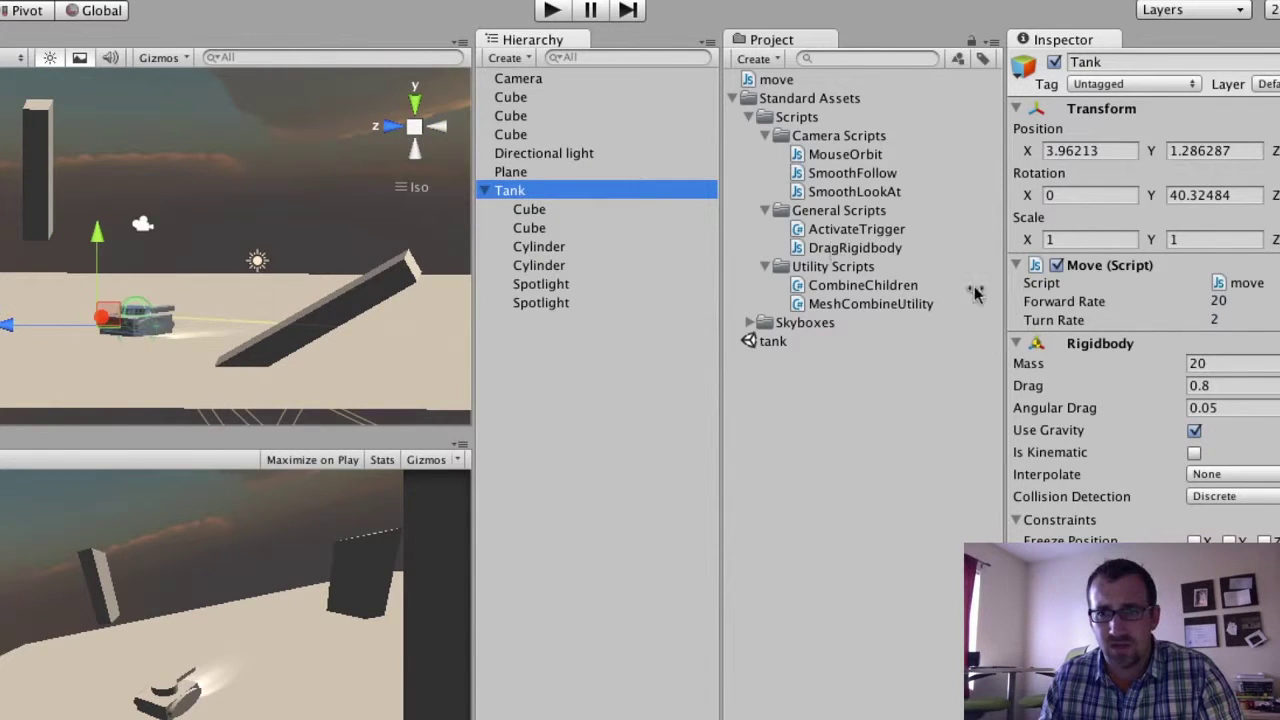
click(590, 209)
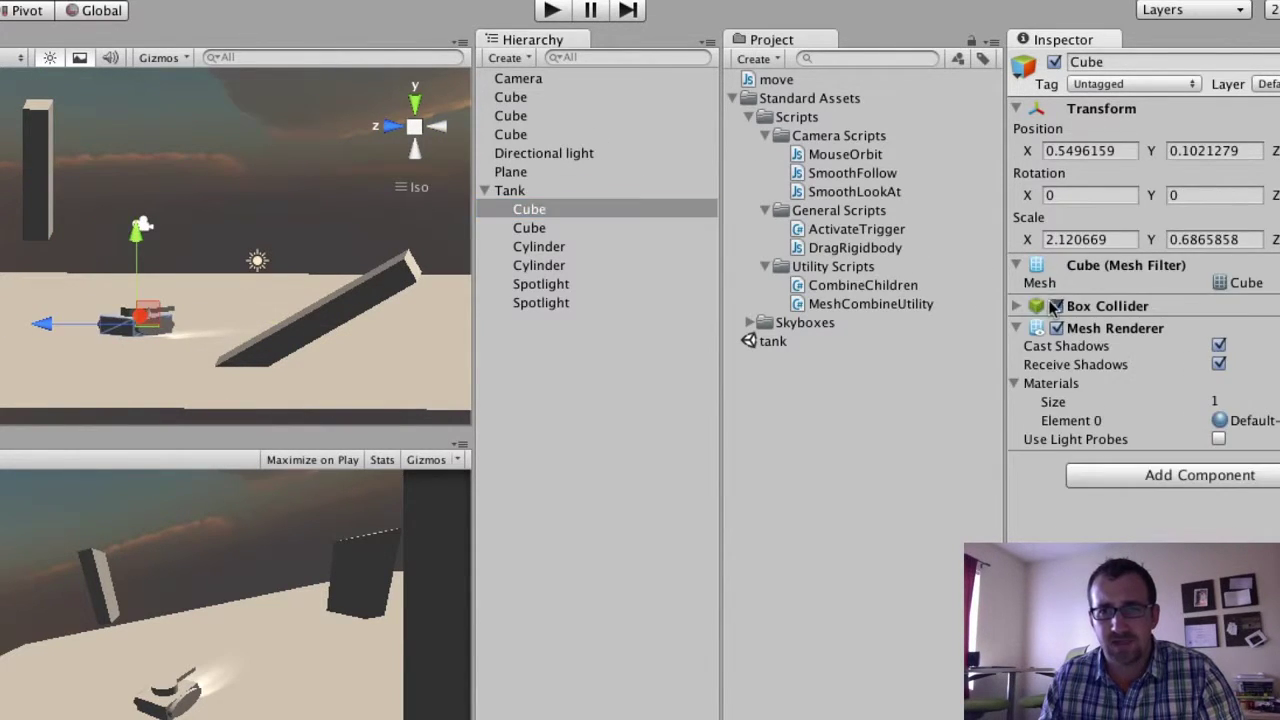
click(662, 228)
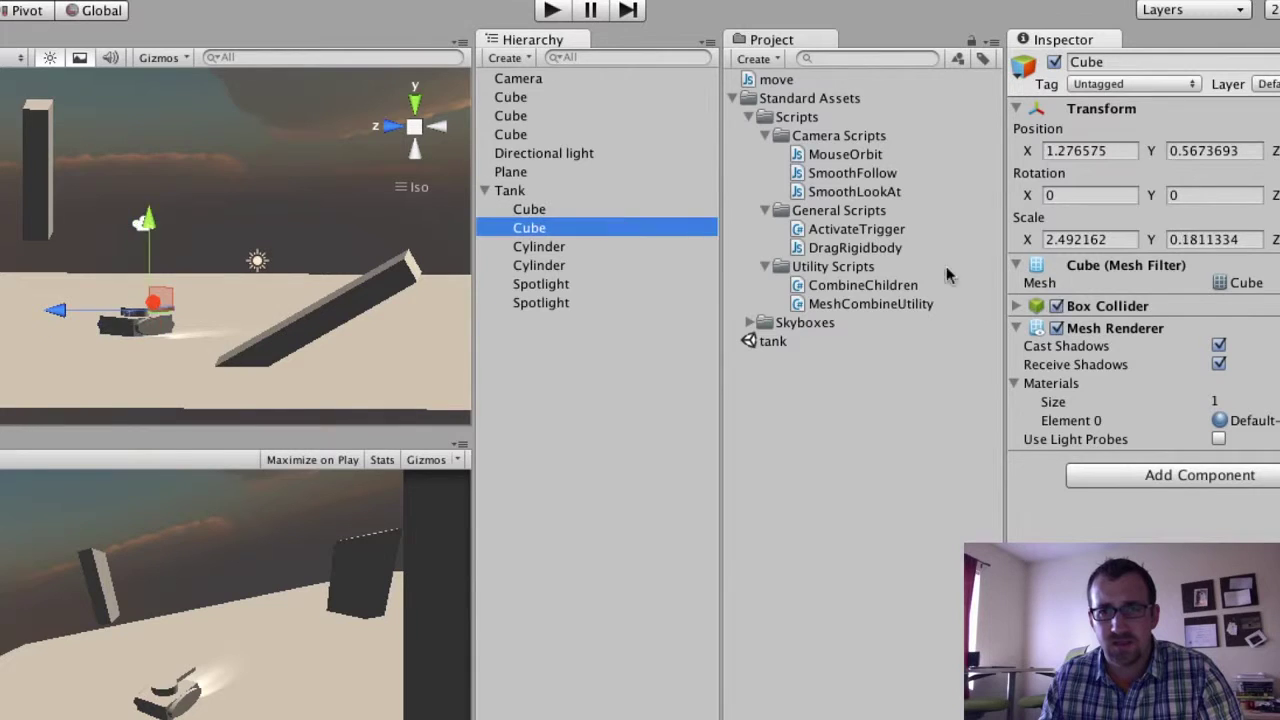
click(600, 264)
click(594, 250)
click(594, 265)
click(588, 246)
click(630, 284)
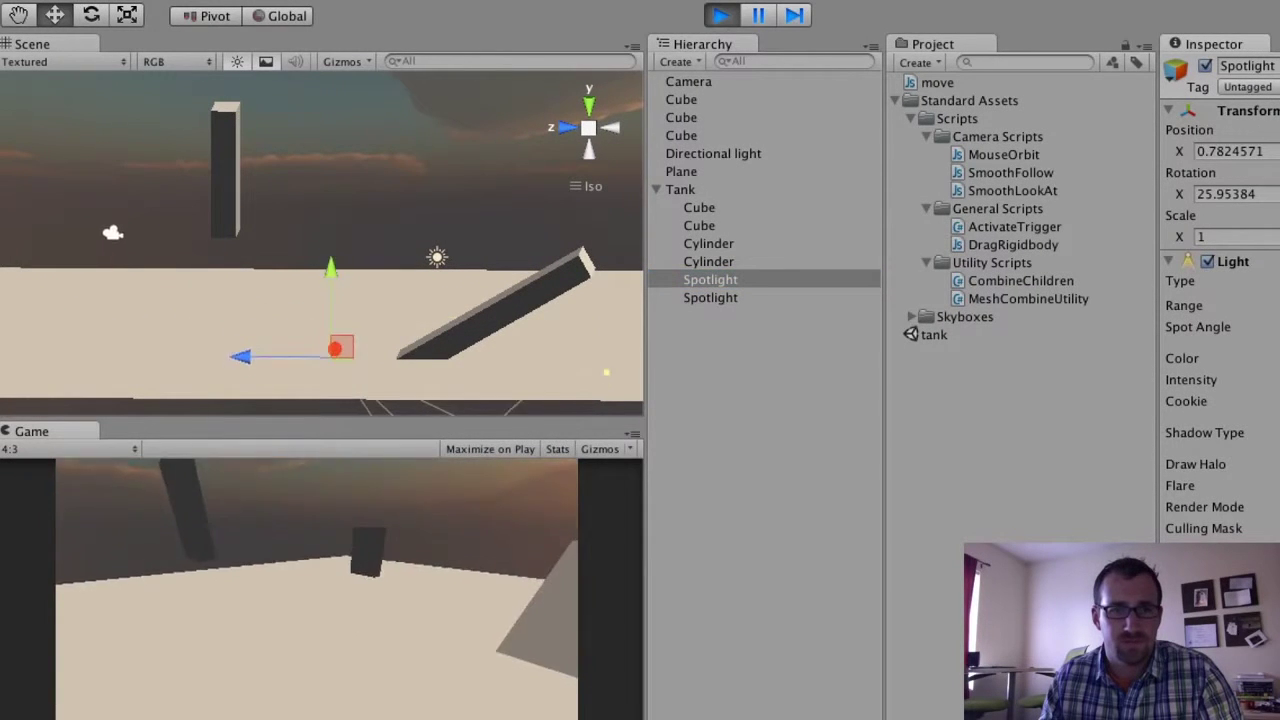
Step: Test the tank and the raised wall in another short game run and stop the game
click(722, 15)
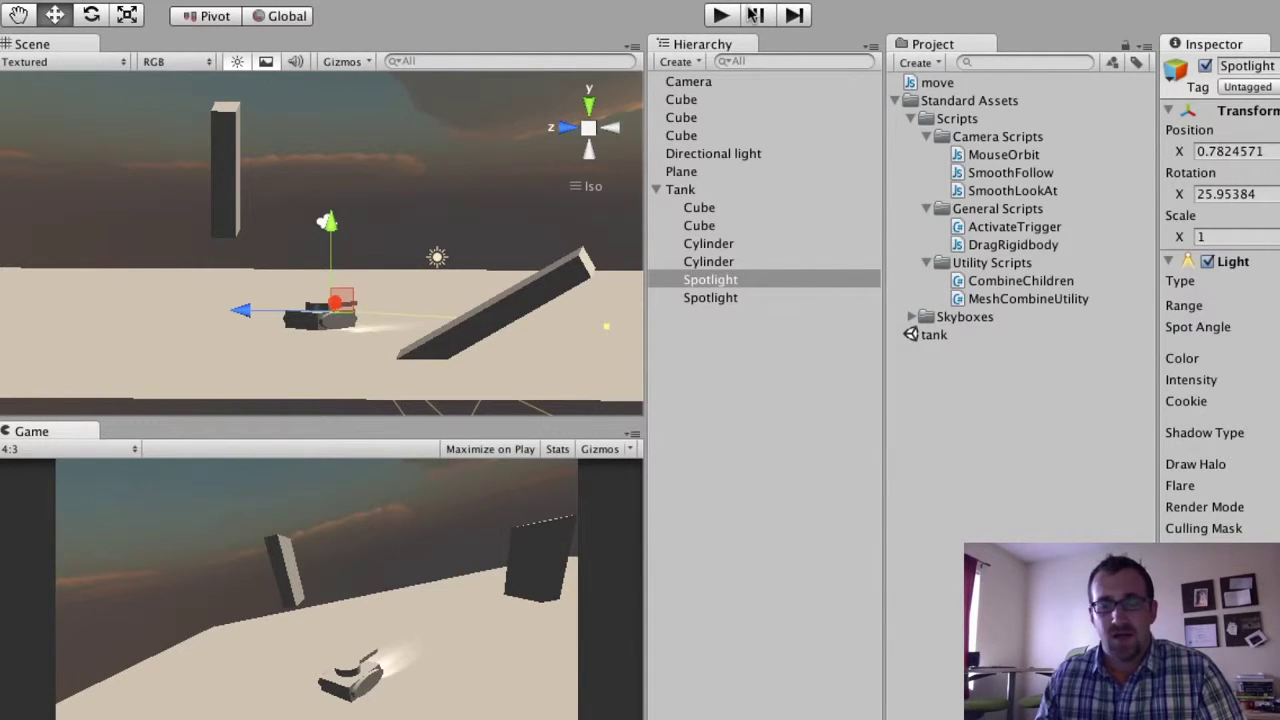
click(718, 14)
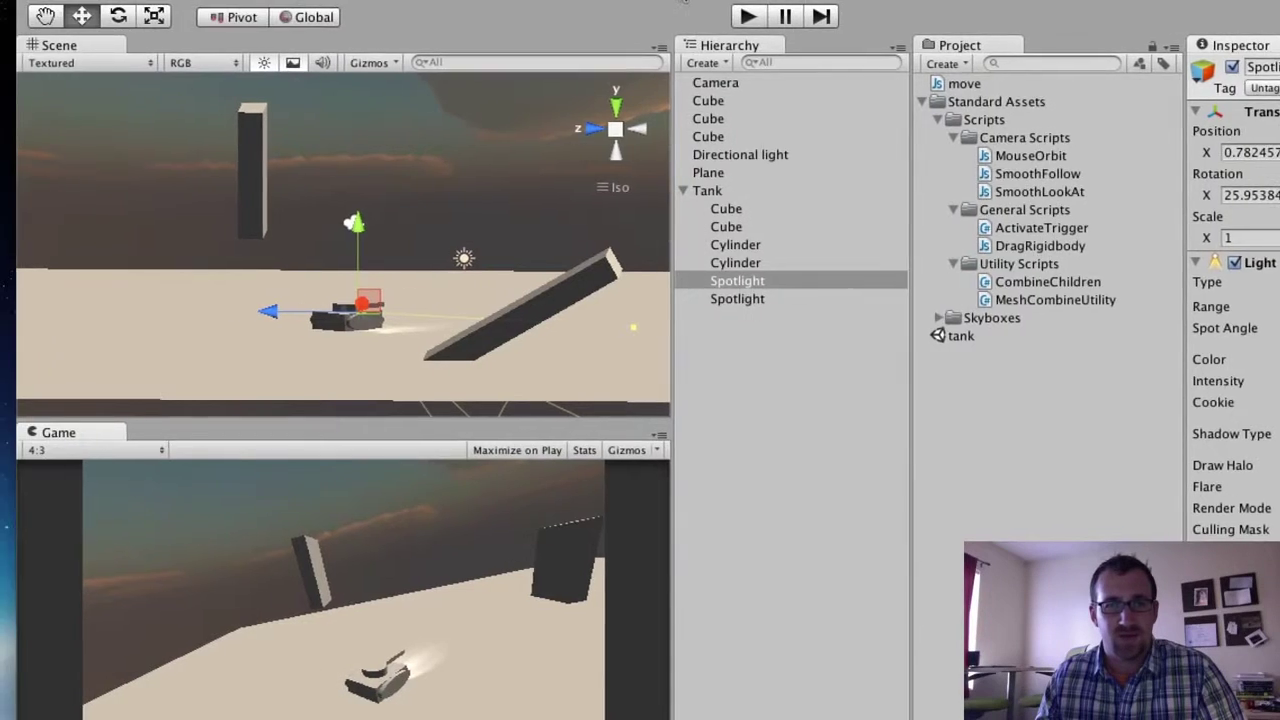